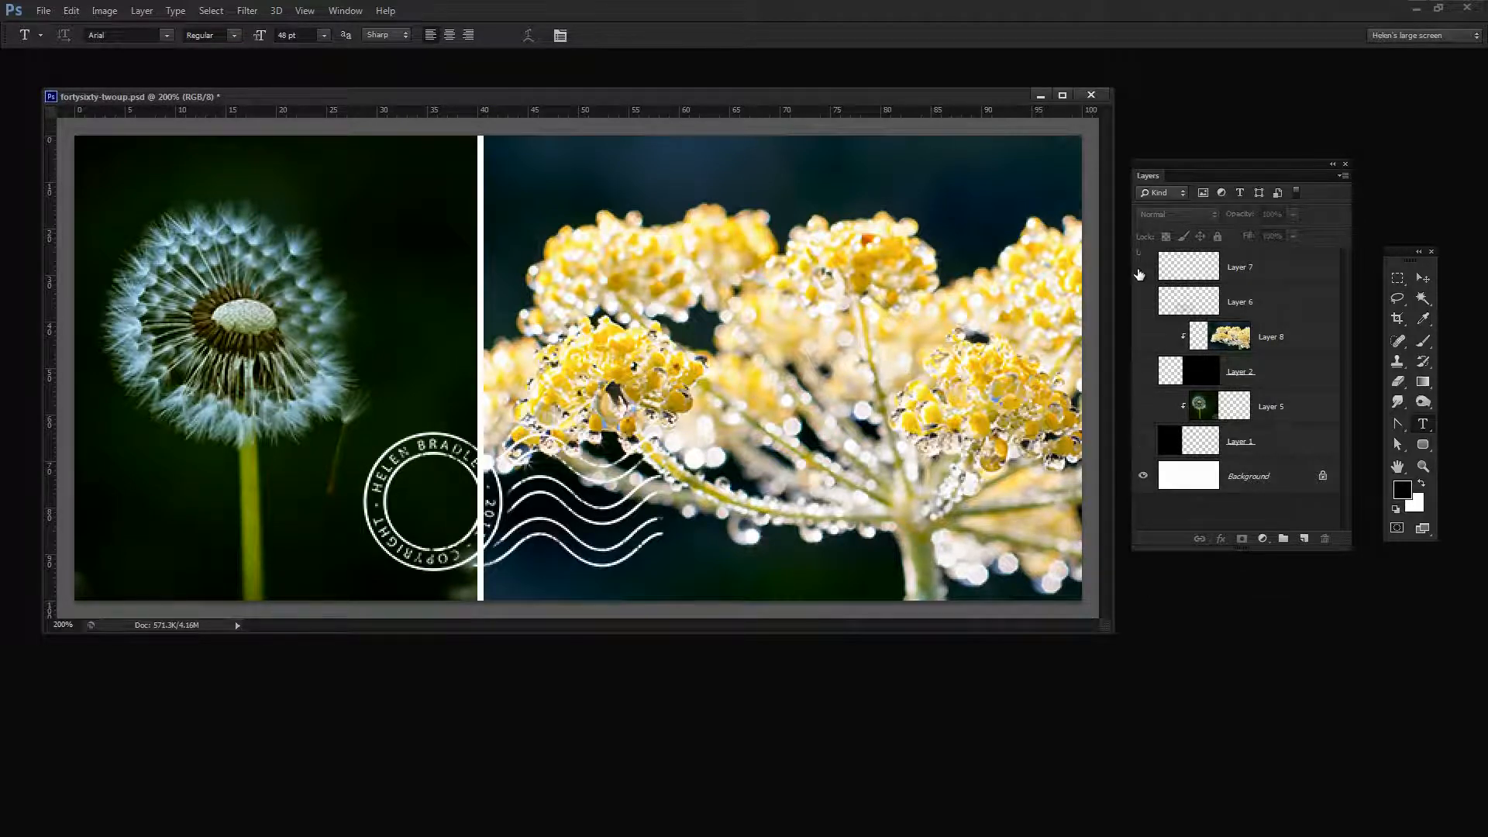
Inspect the template by revealing the background, both black boxes and both flower photos one layer at a time
{"action": "left_click", "coordinate": [1142, 476], "text": "alt"}
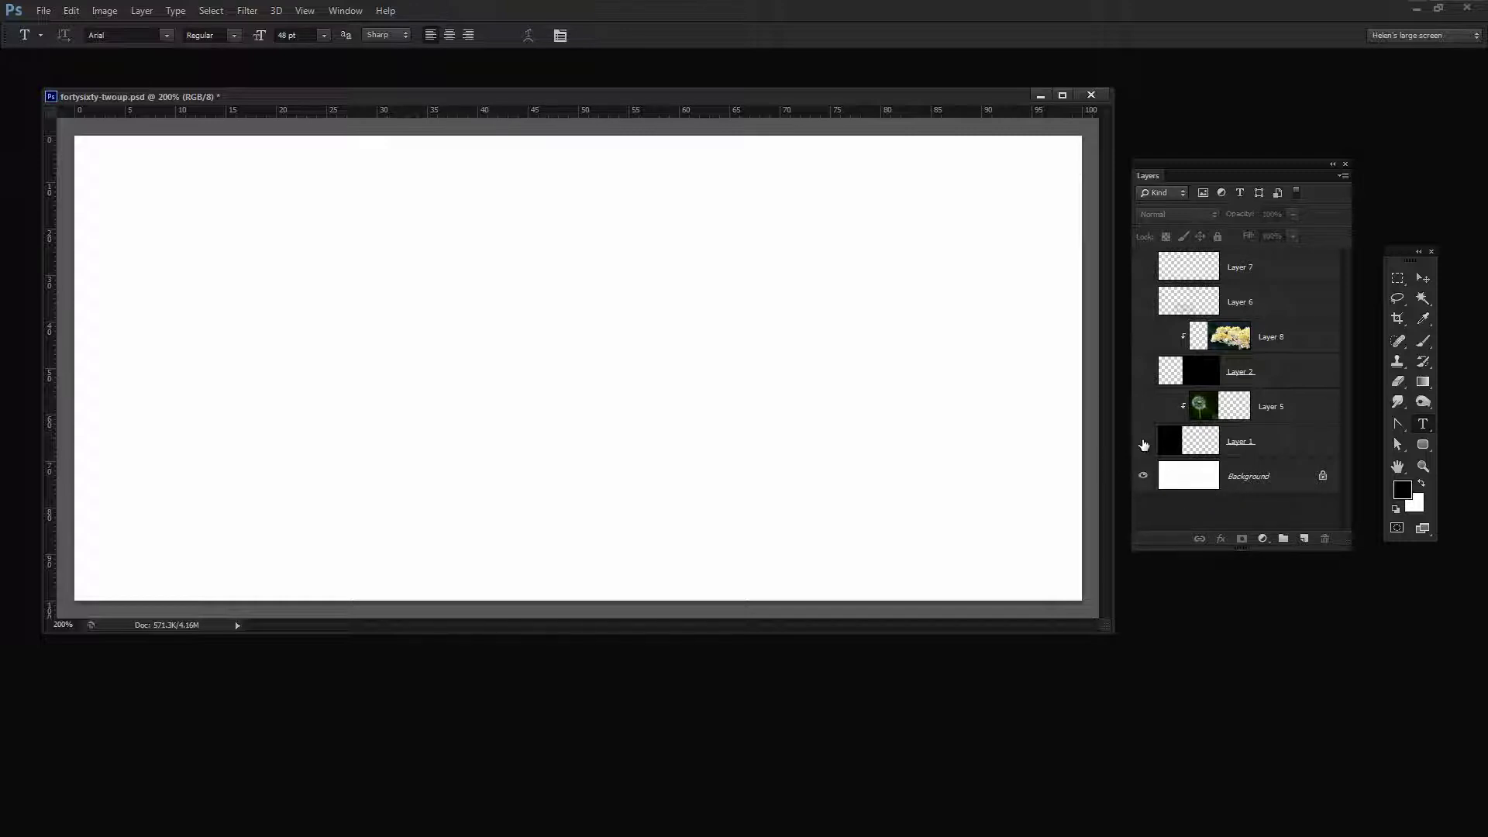
{"action": "left_click", "coordinate": [1142, 442]}
{"action": "left_click", "coordinate": [1143, 372]}
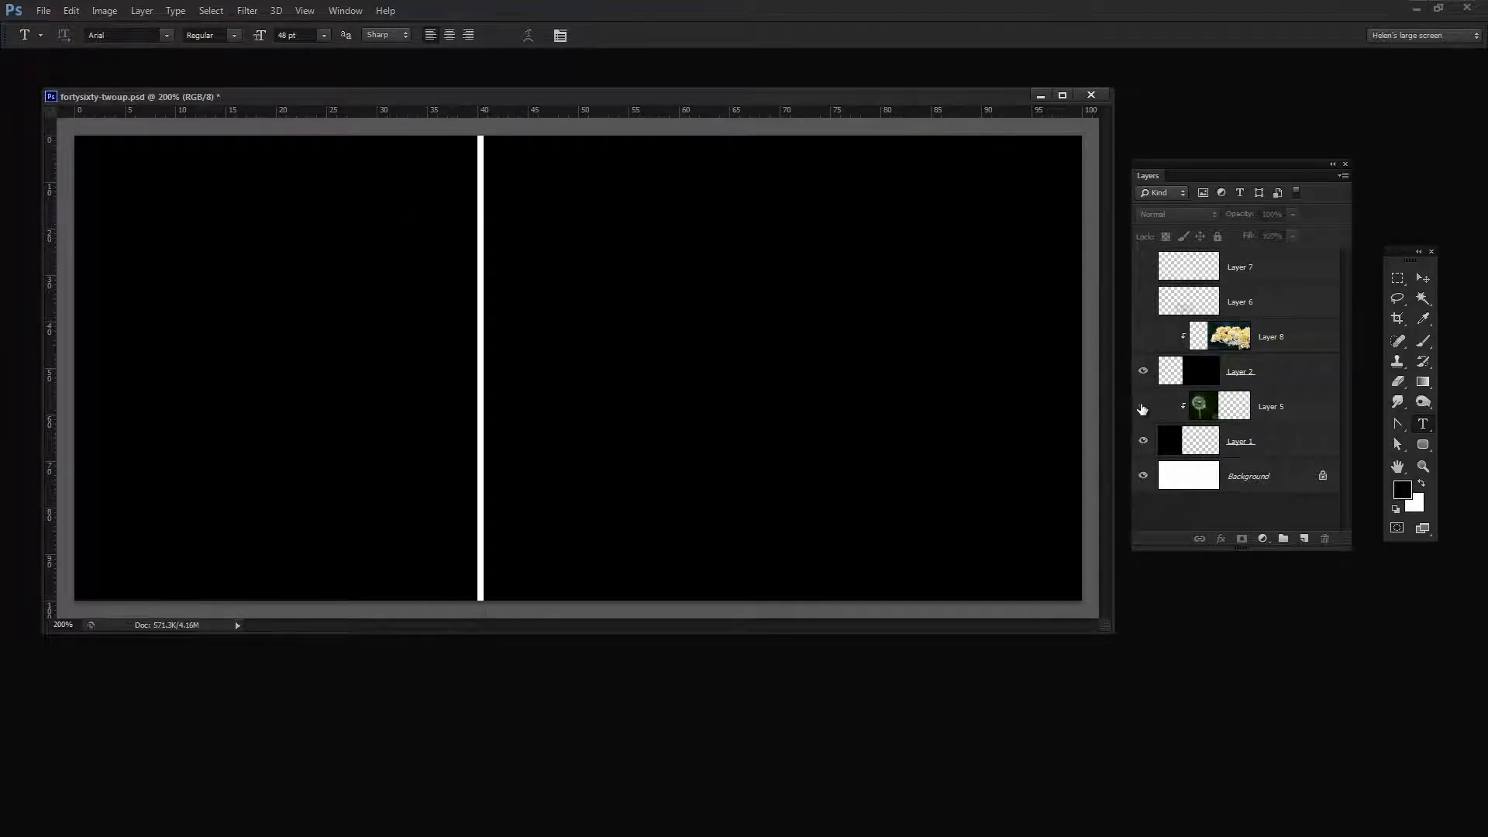
{"action": "left_click", "coordinate": [1143, 406]}
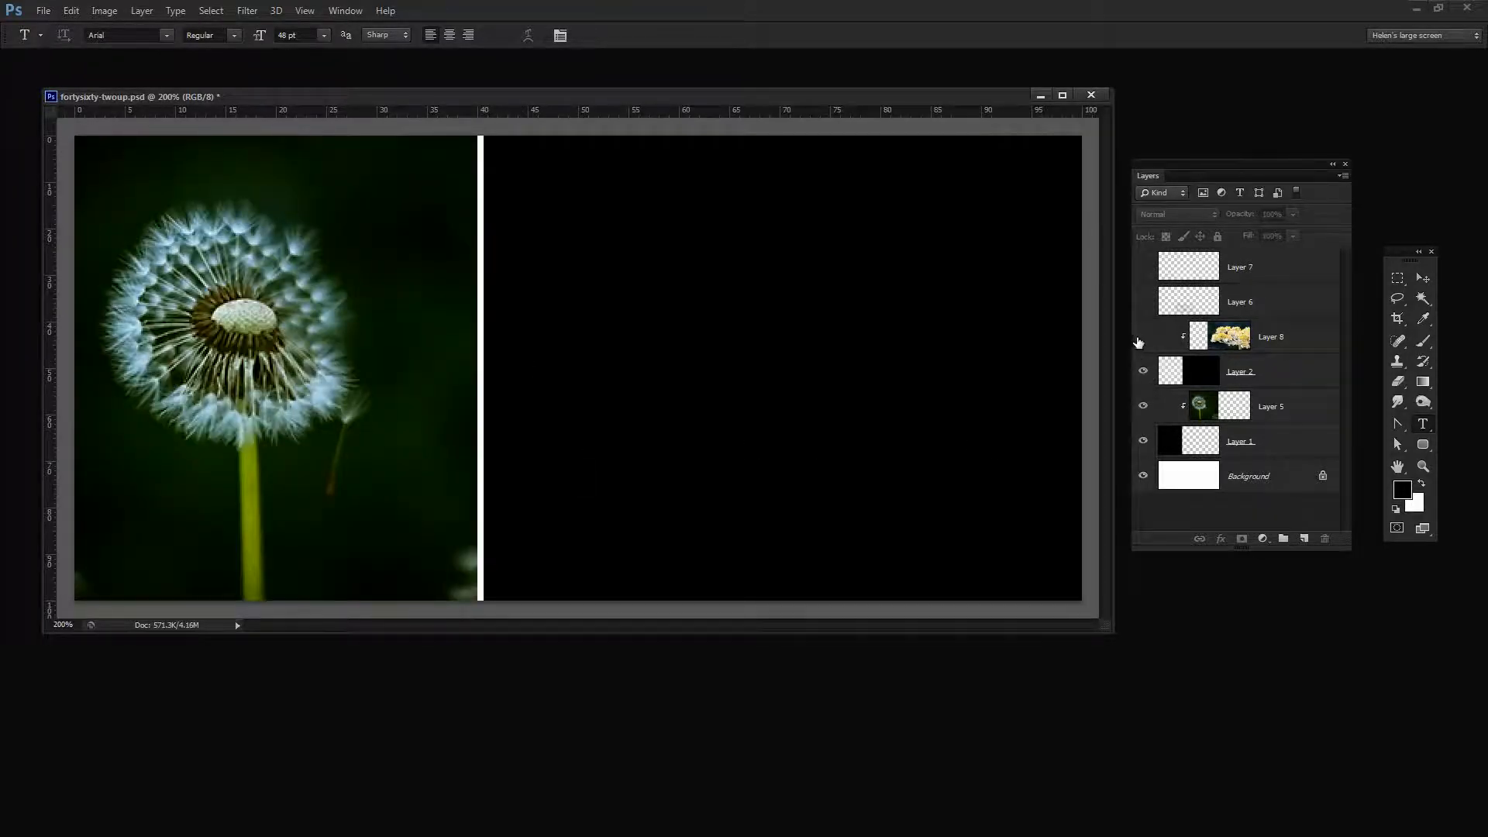
{"action": "left_click", "coordinate": [1143, 336]}
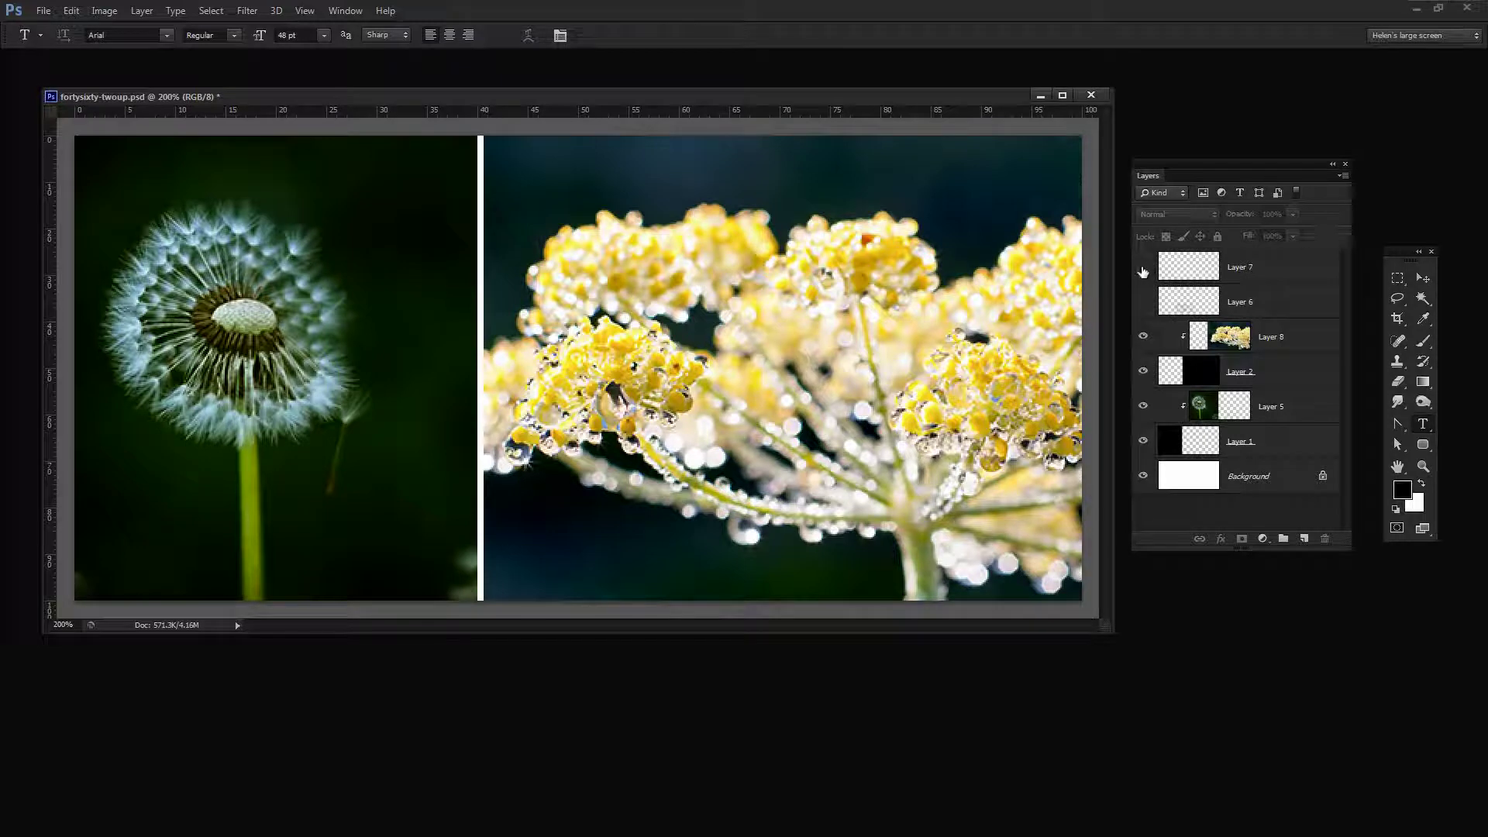
Compare the white copyright stamp with its dark copy by toggling their visibility
{"action": "left_click", "coordinate": [1143, 267]}
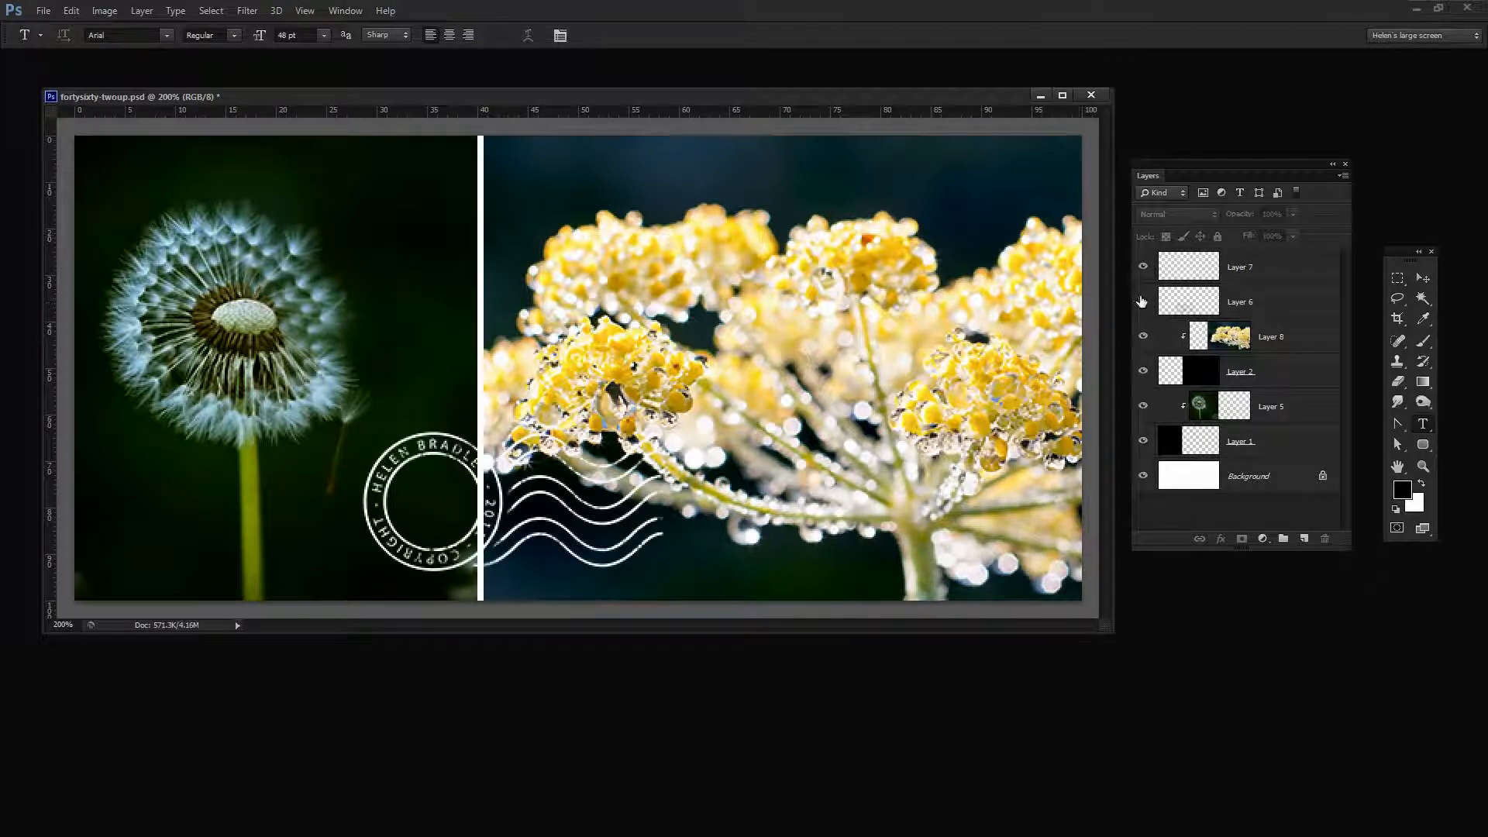
{"action": "left_click", "coordinate": [1143, 300]}
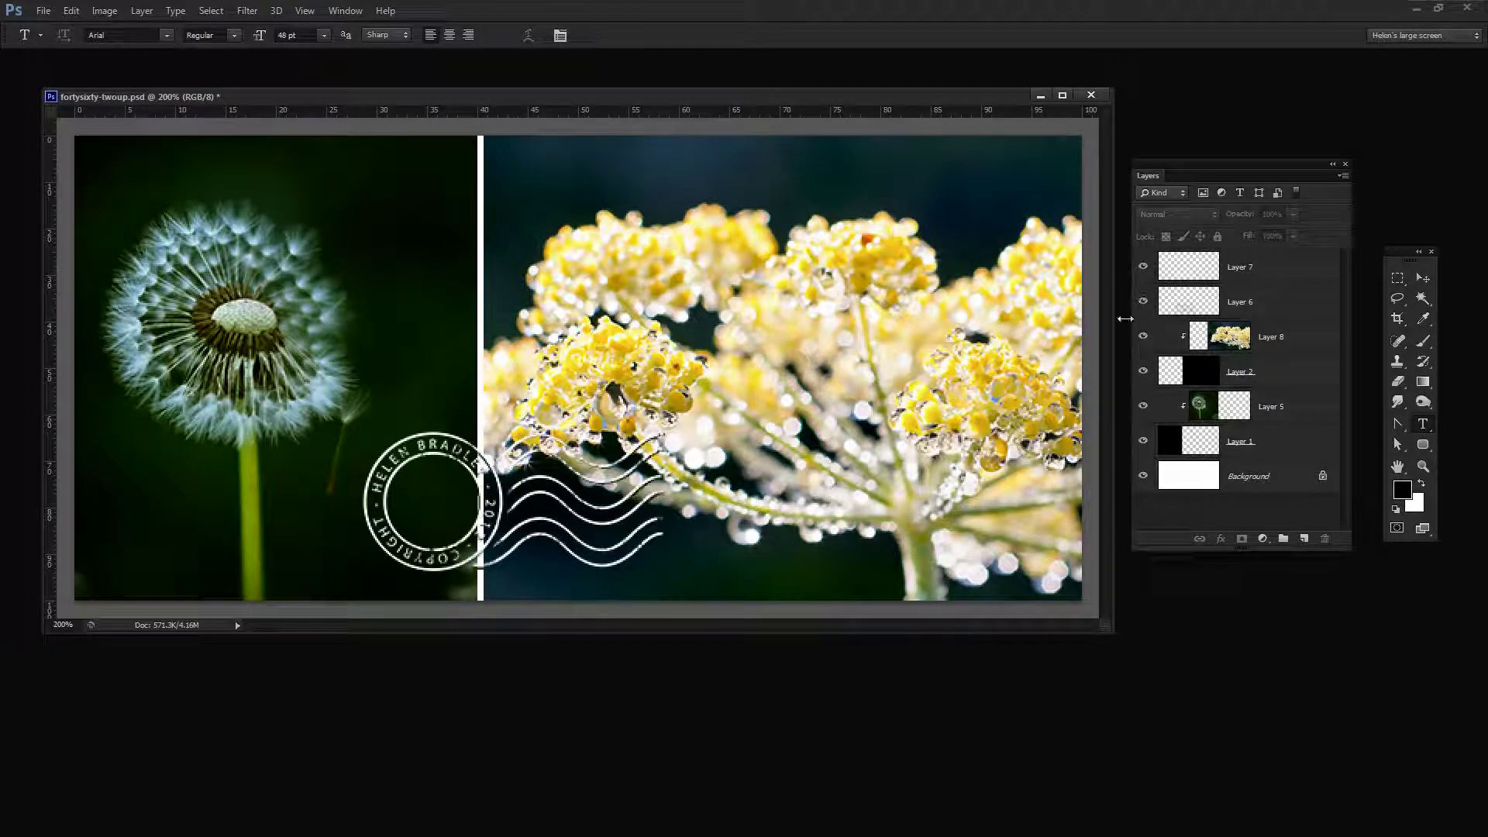
{"action": "left_click", "coordinate": [1143, 268]}
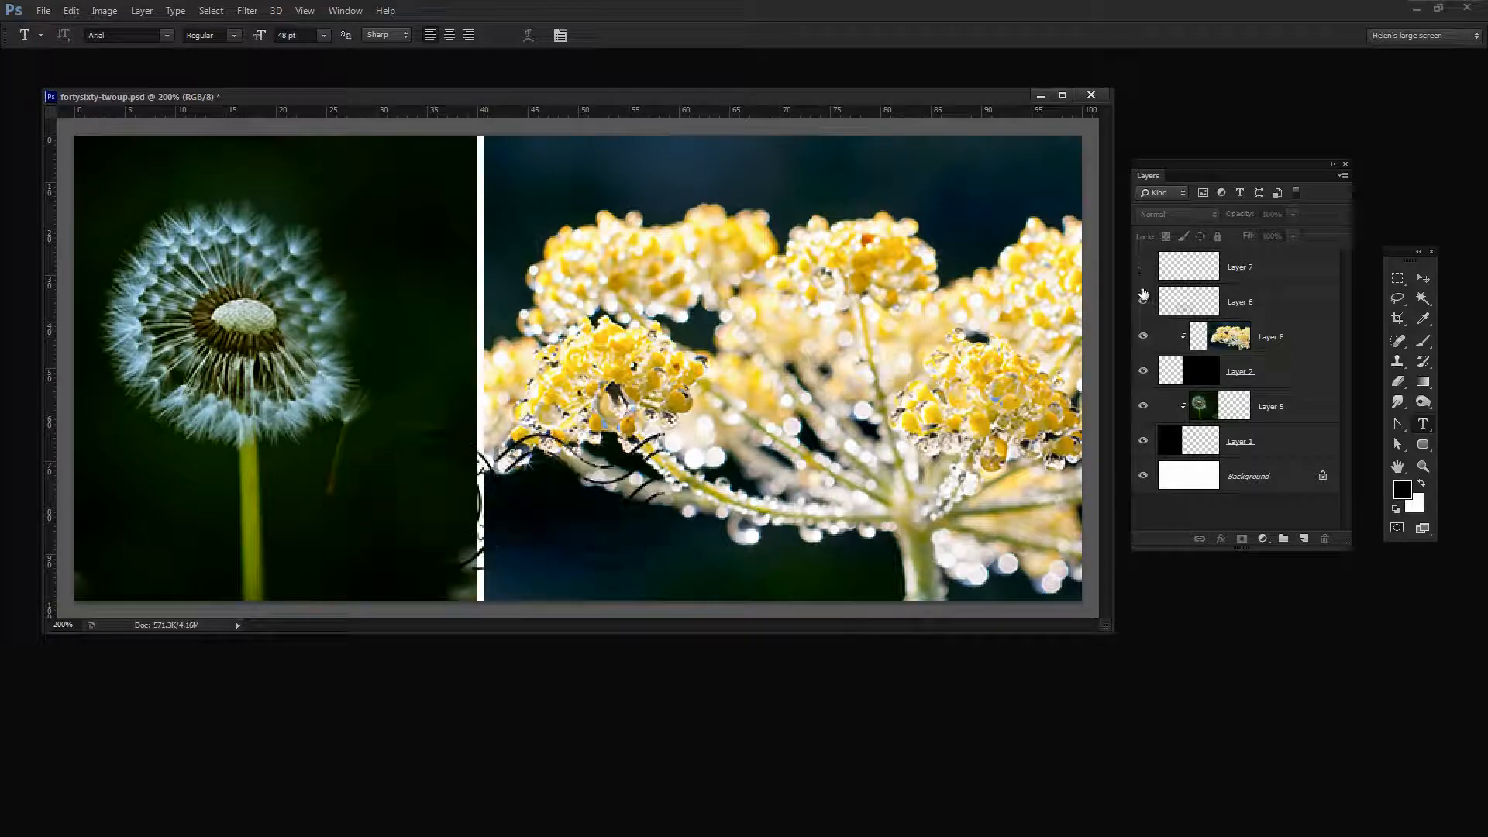
{"action": "left_click", "coordinate": [1143, 268]}
{"action": "left_click", "coordinate": [1143, 301]}
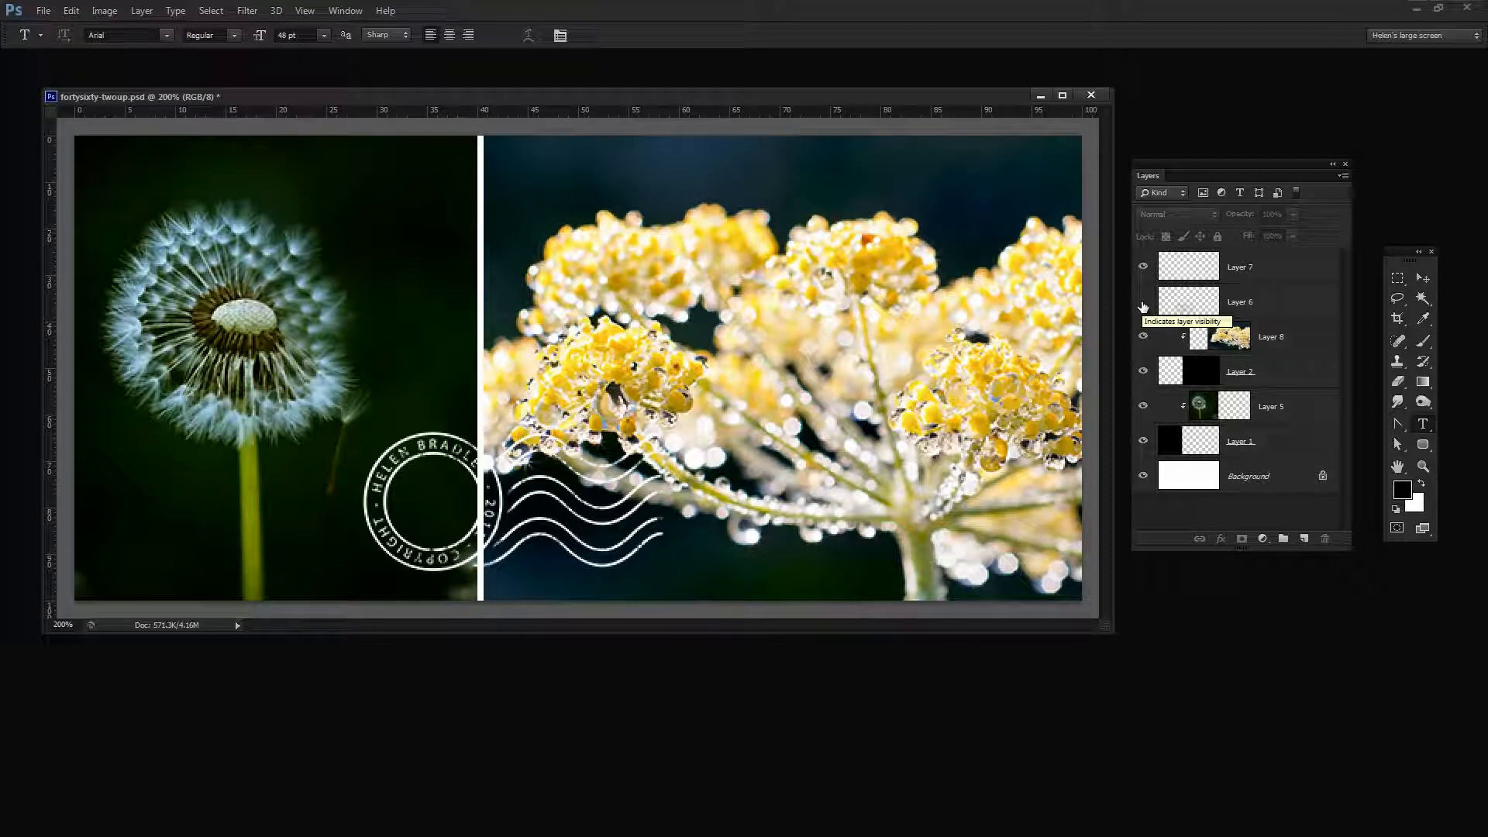
Delete the yellow flower and dandelion photo layers, leaving the Background layer targeted
{"action": "left_click", "coordinate": [1278, 338]}
{"action": "key", "text": "Delete"}
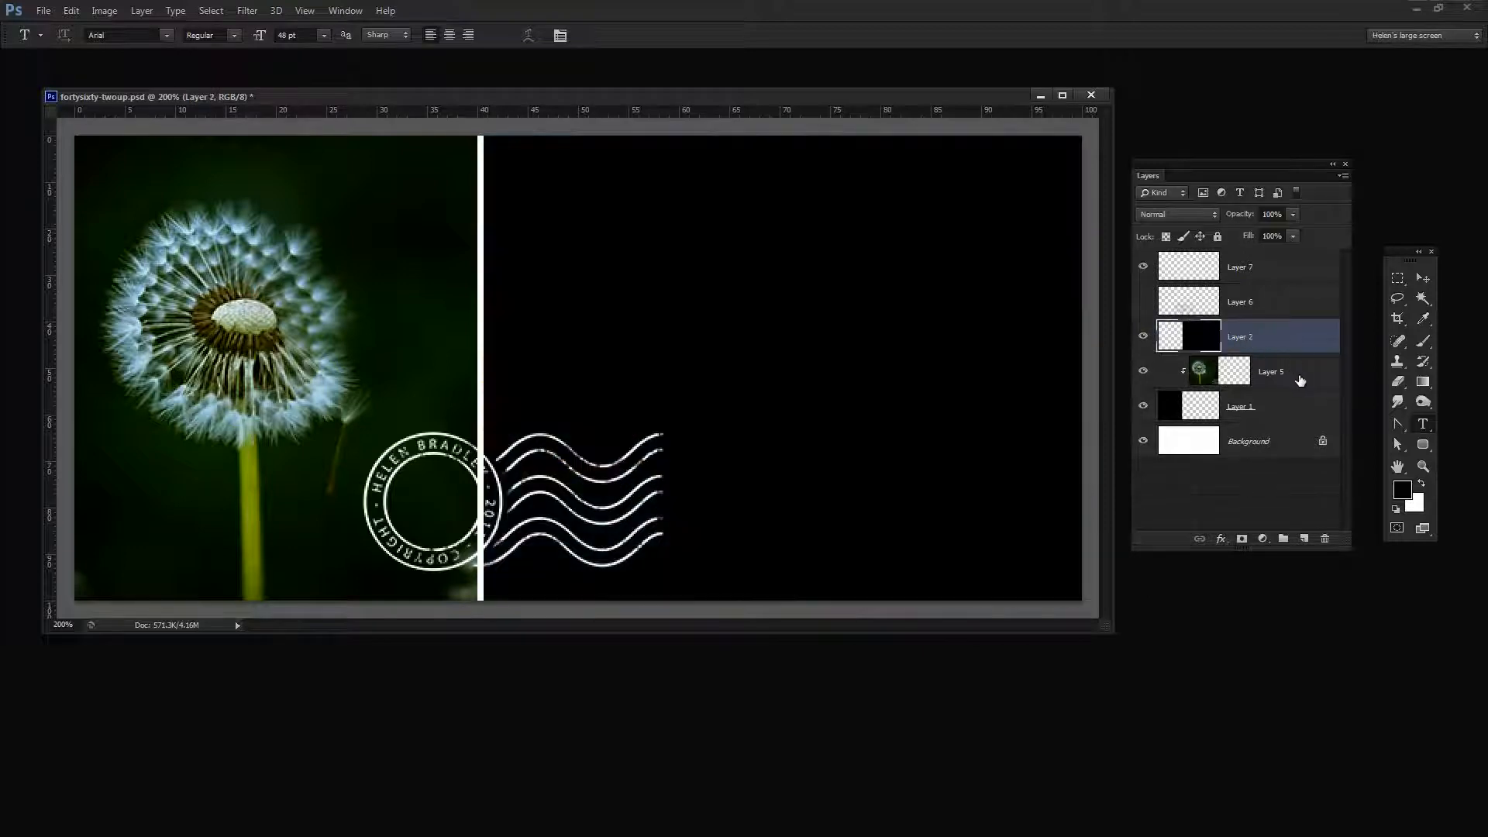
{"action": "left_click", "coordinate": [1302, 377]}
{"action": "key", "text": "Delete"}
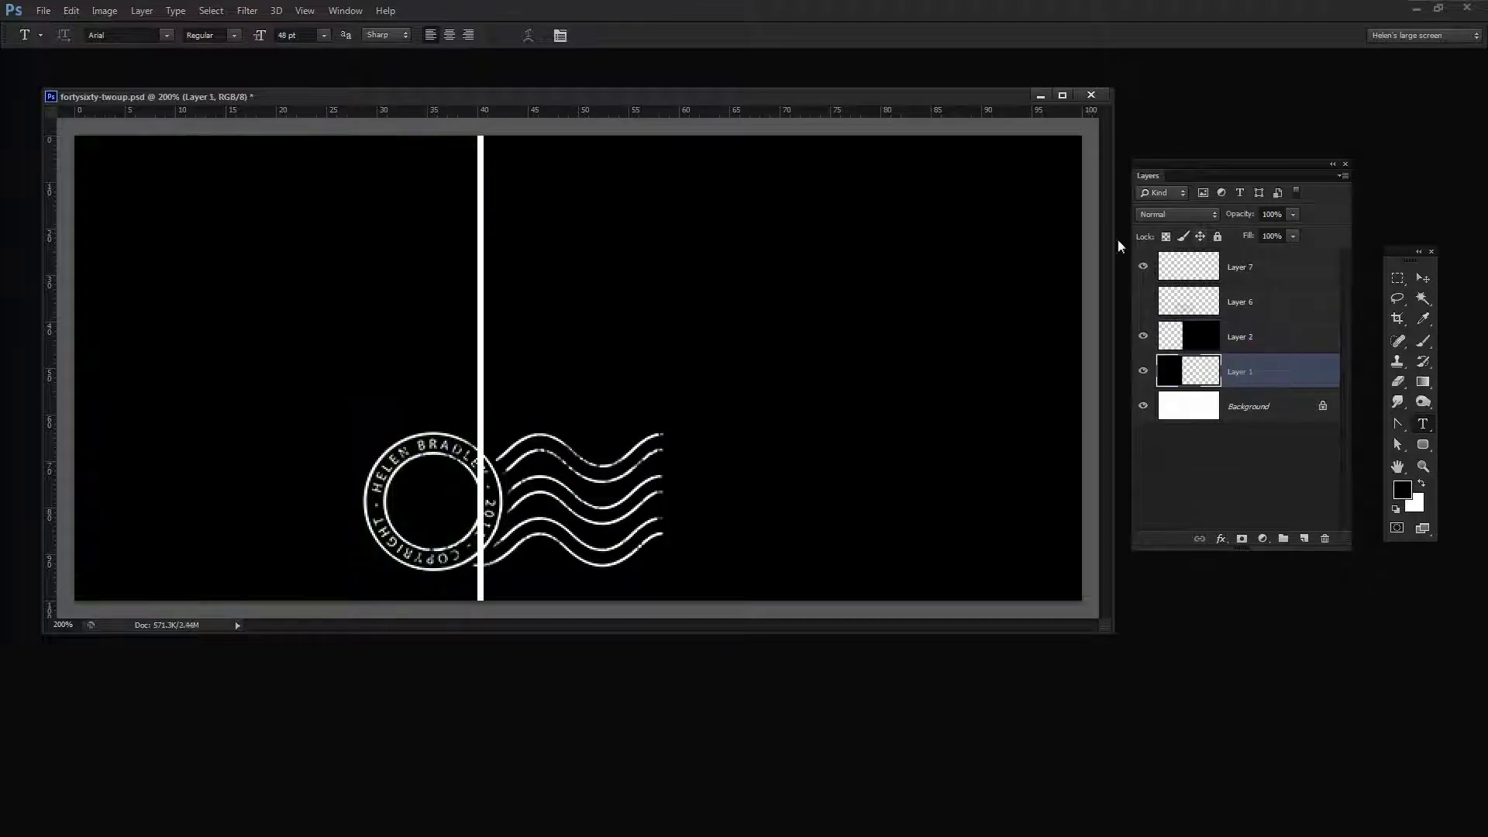
{"action": "left_click", "coordinate": [1189, 407]}
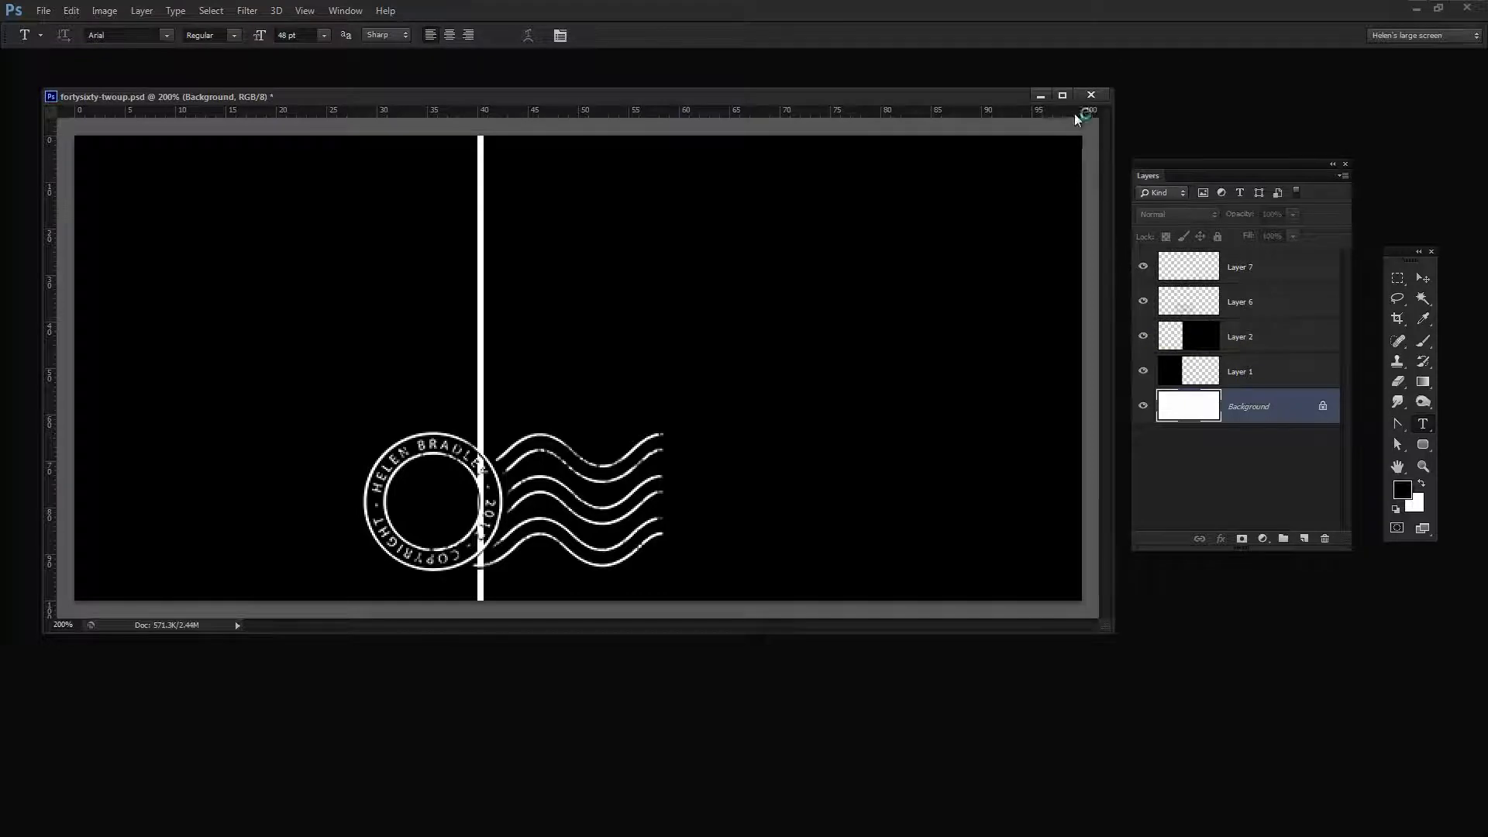
Close the template unsaved and create a new white 650 × 300 px, 72 ppi document
{"action": "left_click", "coordinate": [1041, 96]}
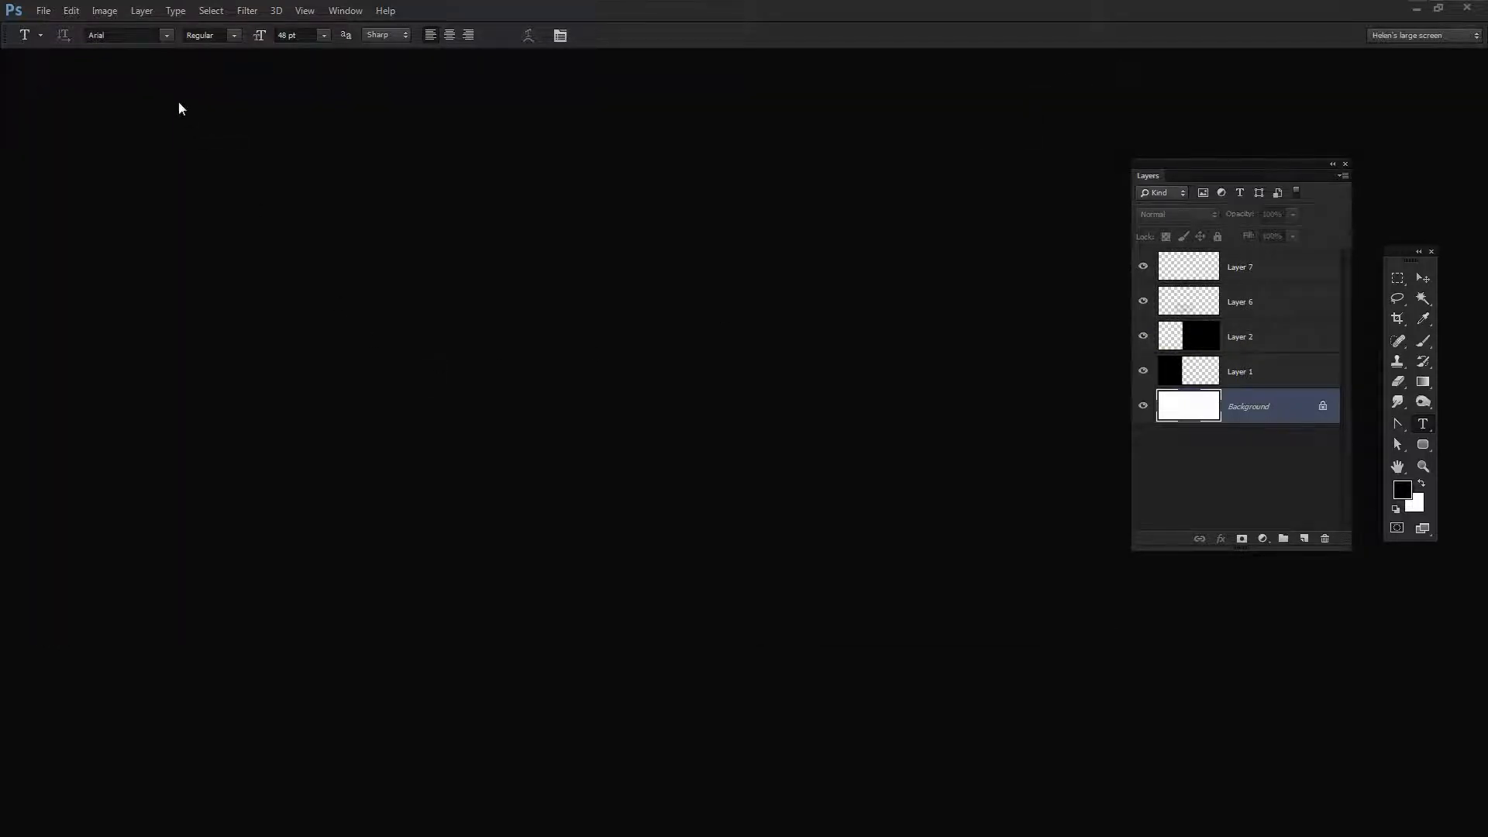
{"action": "left_click", "coordinate": [43, 12]}
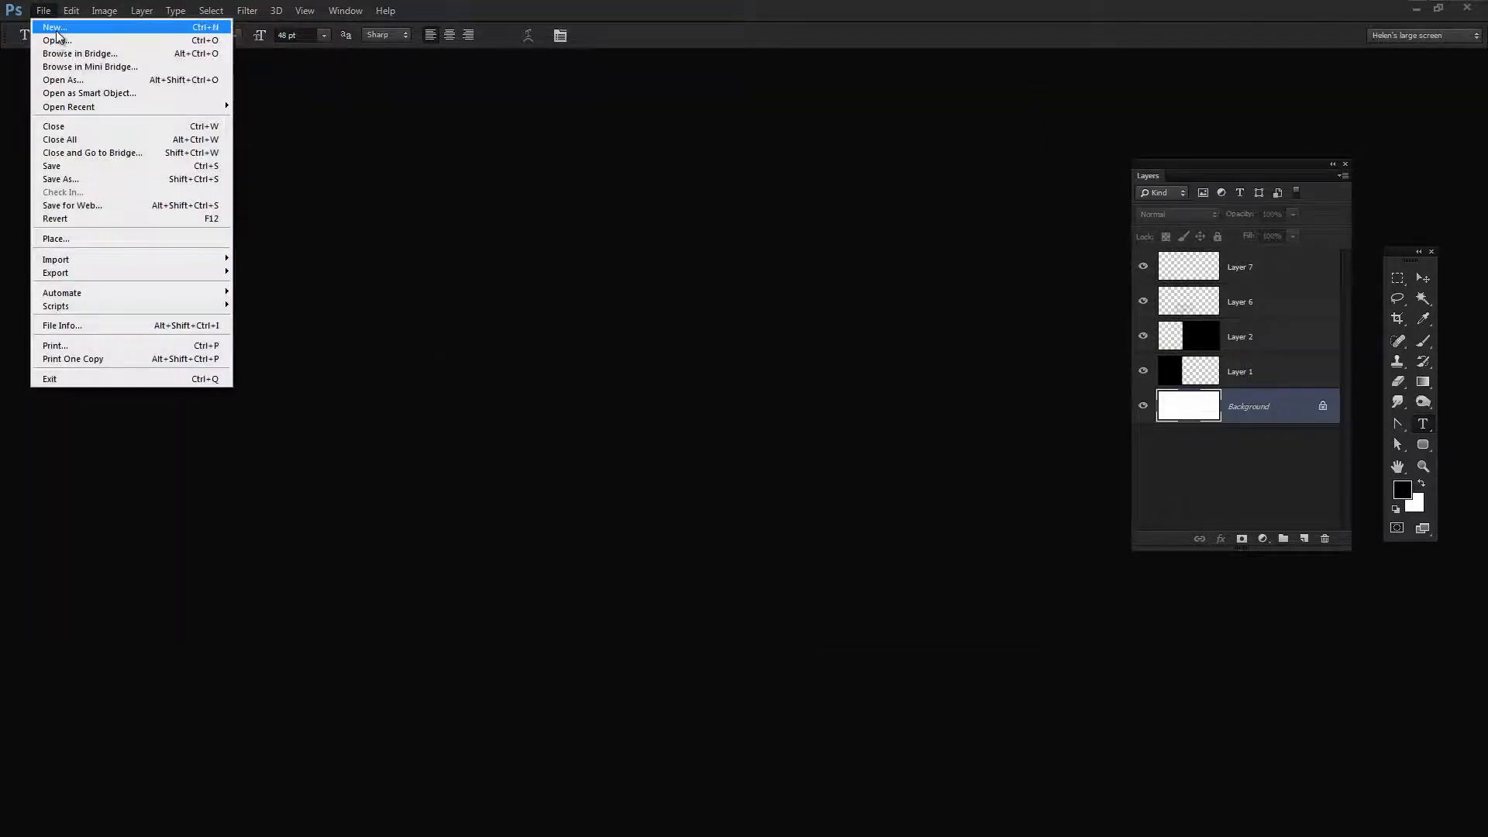
{"action": "left_click", "coordinate": [55, 27]}
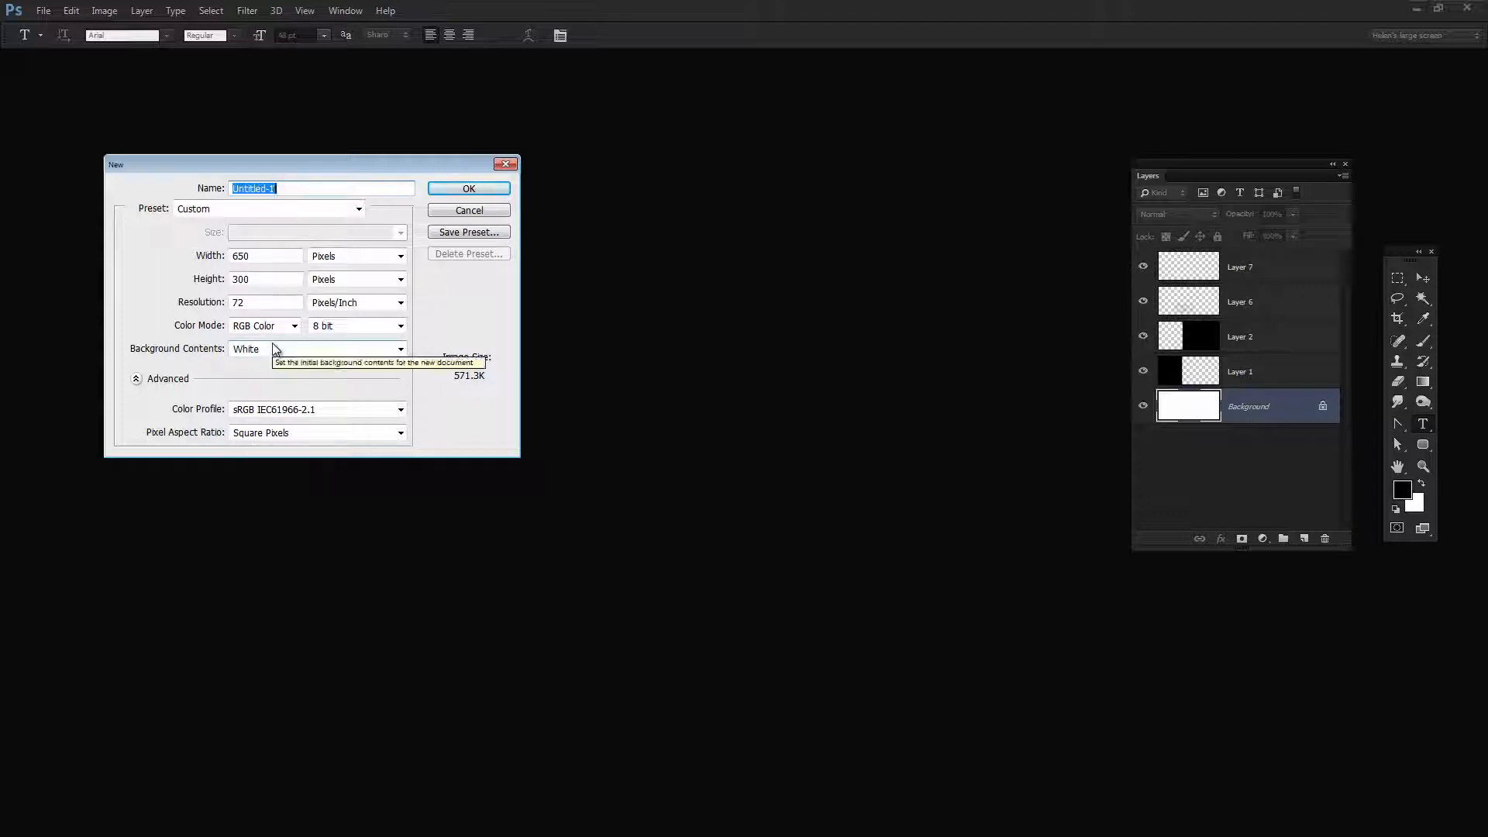
{"action": "left_click", "coordinate": [466, 189]}
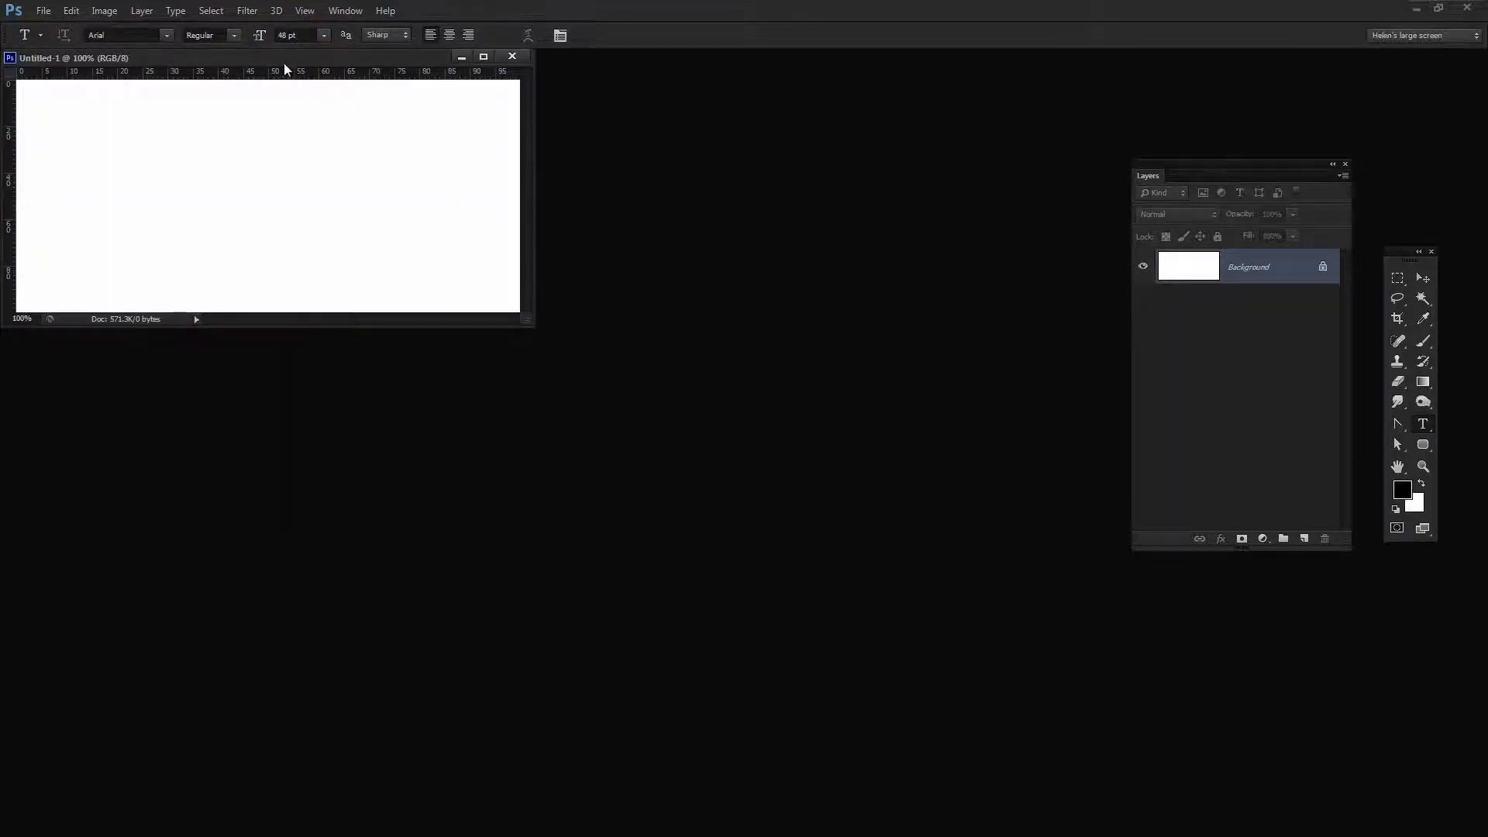
Enlarge the document window and add a vertical guide at 40% via View > New Guide
{"action": "left_click_drag", "start_coordinate": [290, 62], "coordinate": [372, 131]}
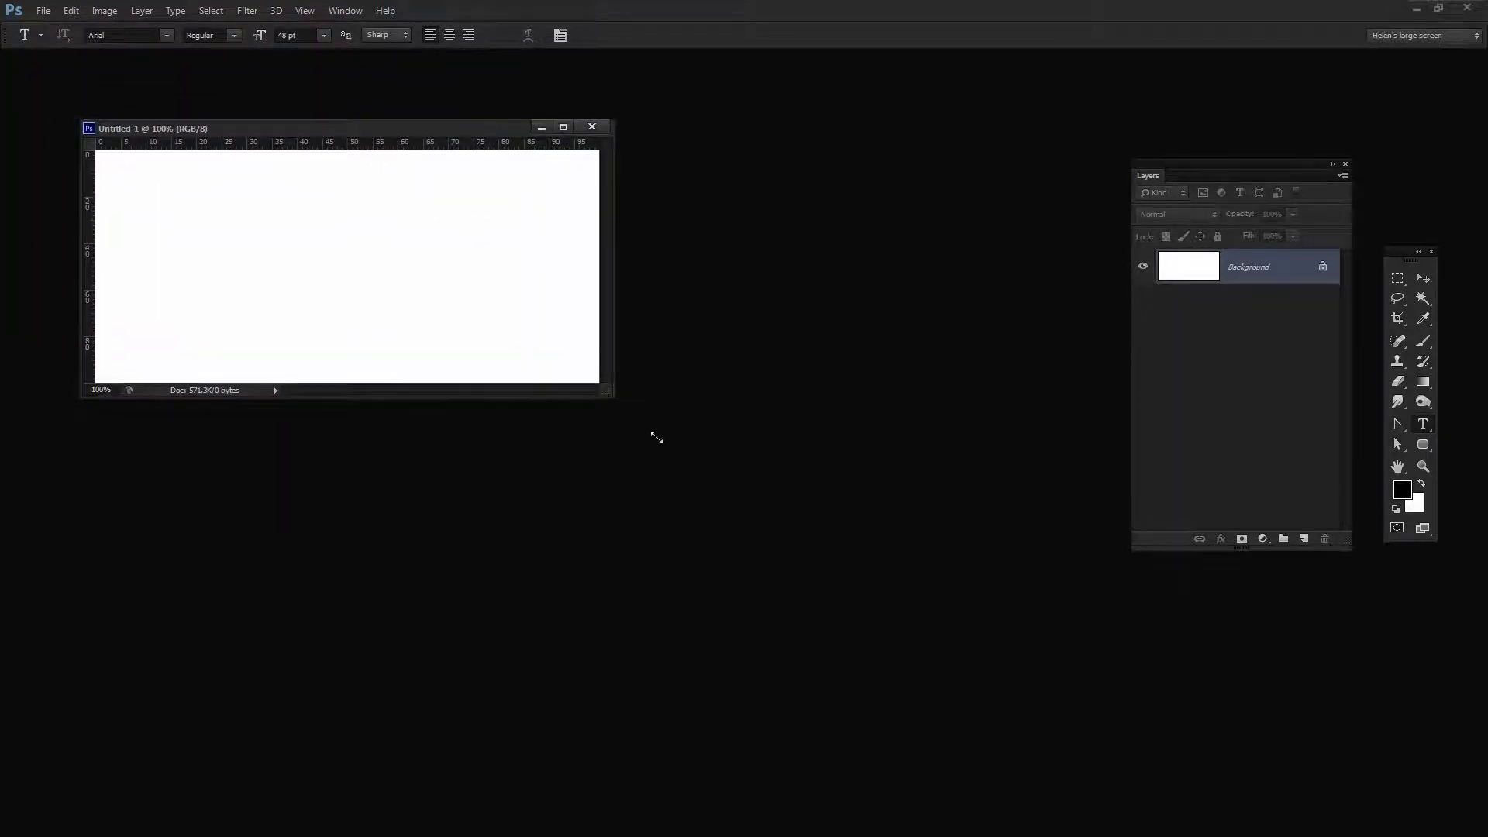
{"action": "left_click_drag", "start_coordinate": [600, 391], "coordinate": [730, 506]}
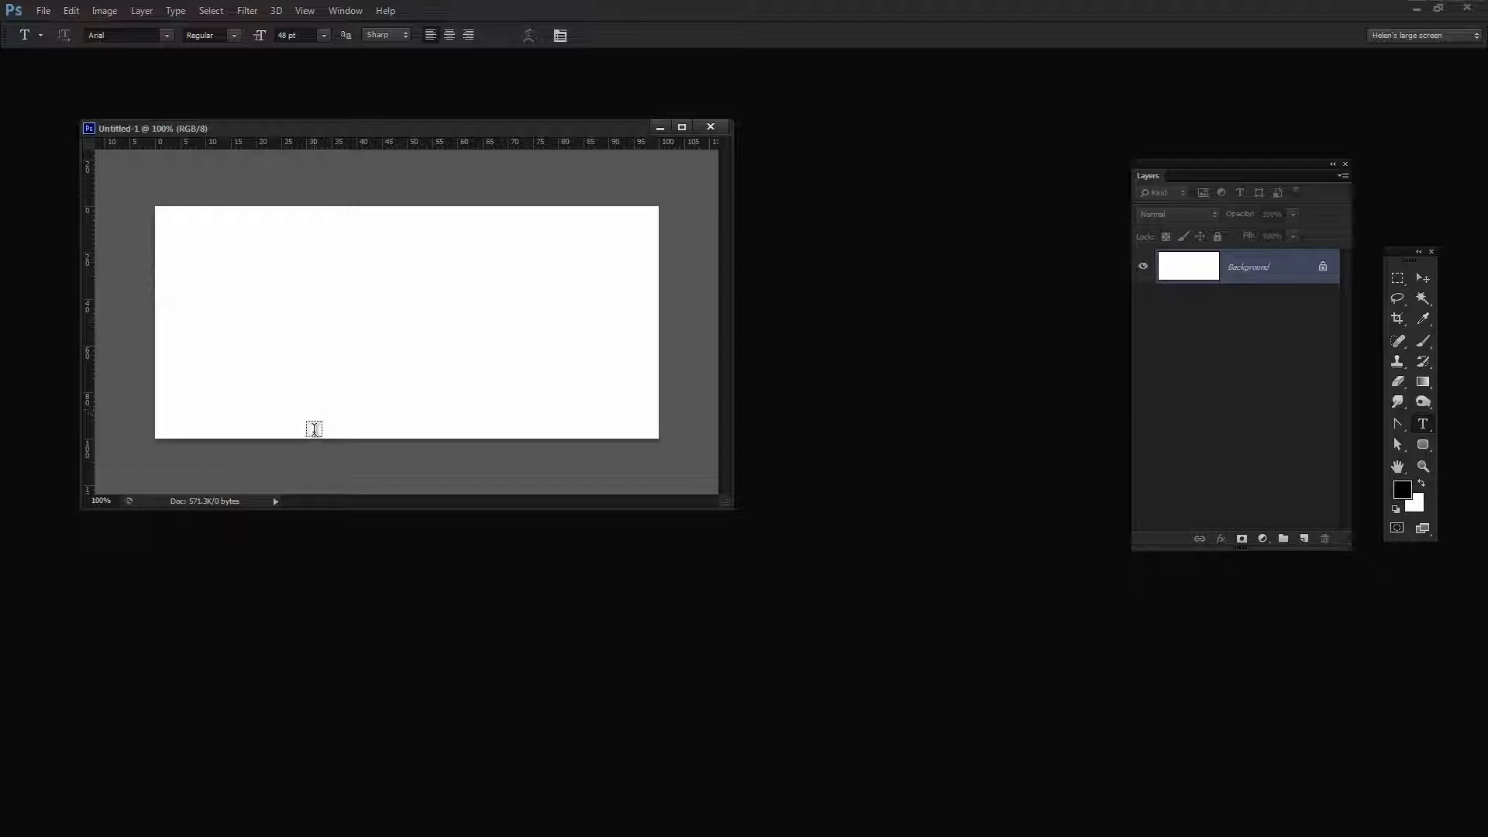
{"action": "left_click", "coordinate": [305, 11]}
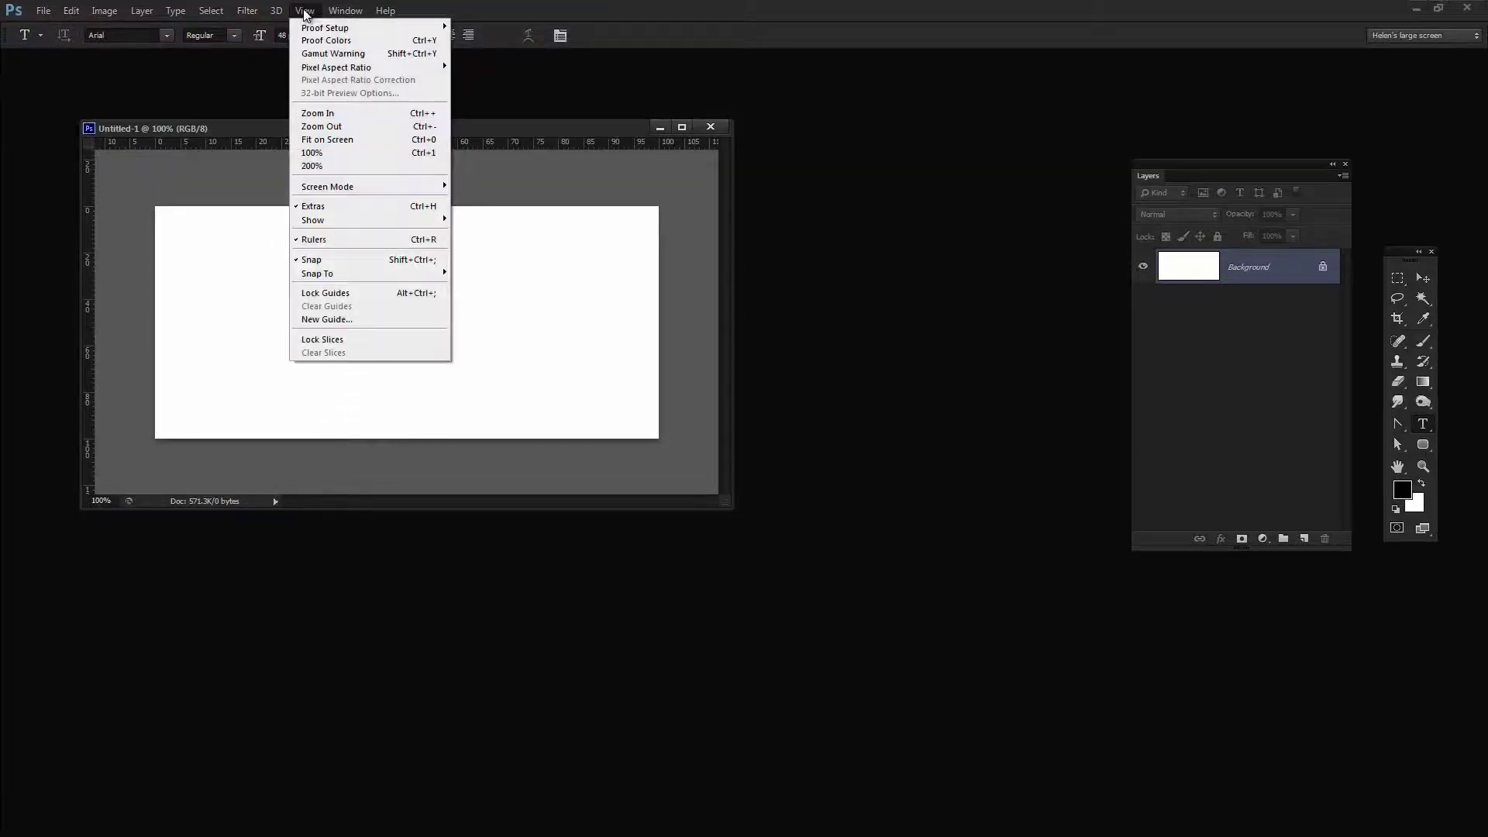
{"action": "left_click", "coordinate": [308, 320]}
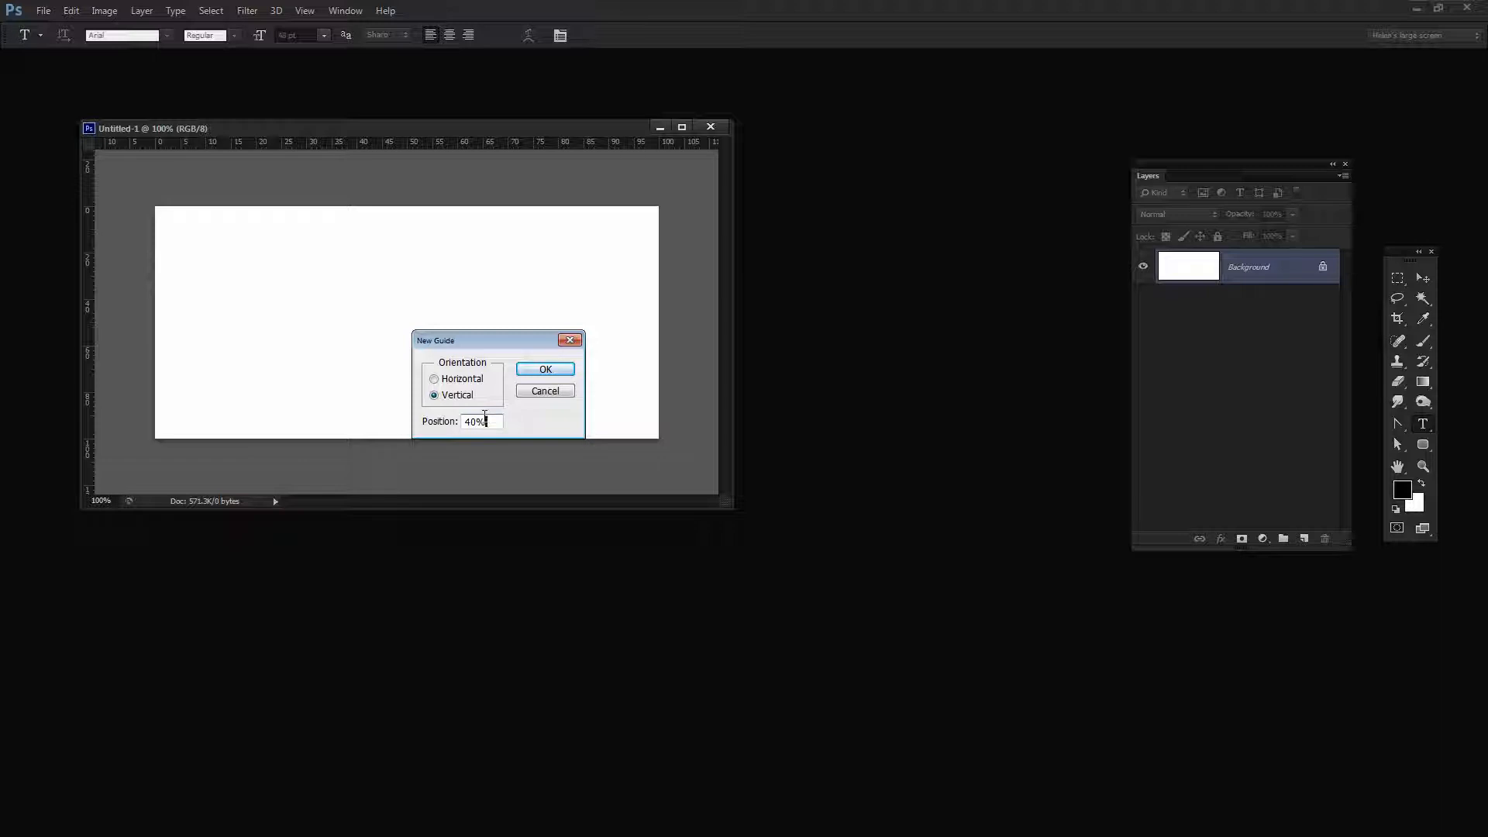
{"action": "left_click", "coordinate": [547, 371]}
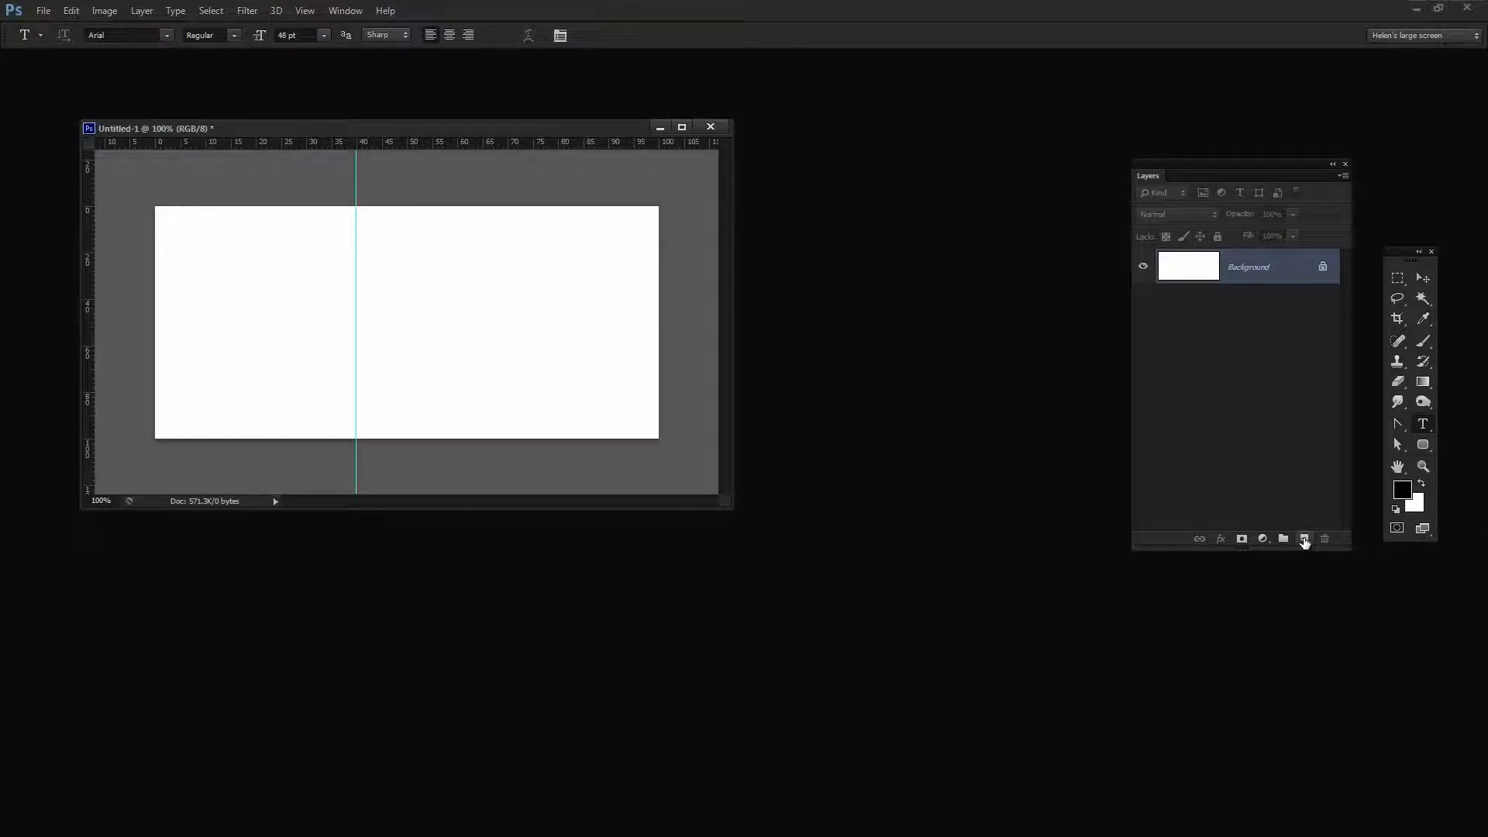
Add Layer 1 and attempt a rectangular marquee to the guide, discarding the misplaced first selection
{"action": "left_click", "coordinate": [1304, 540]}
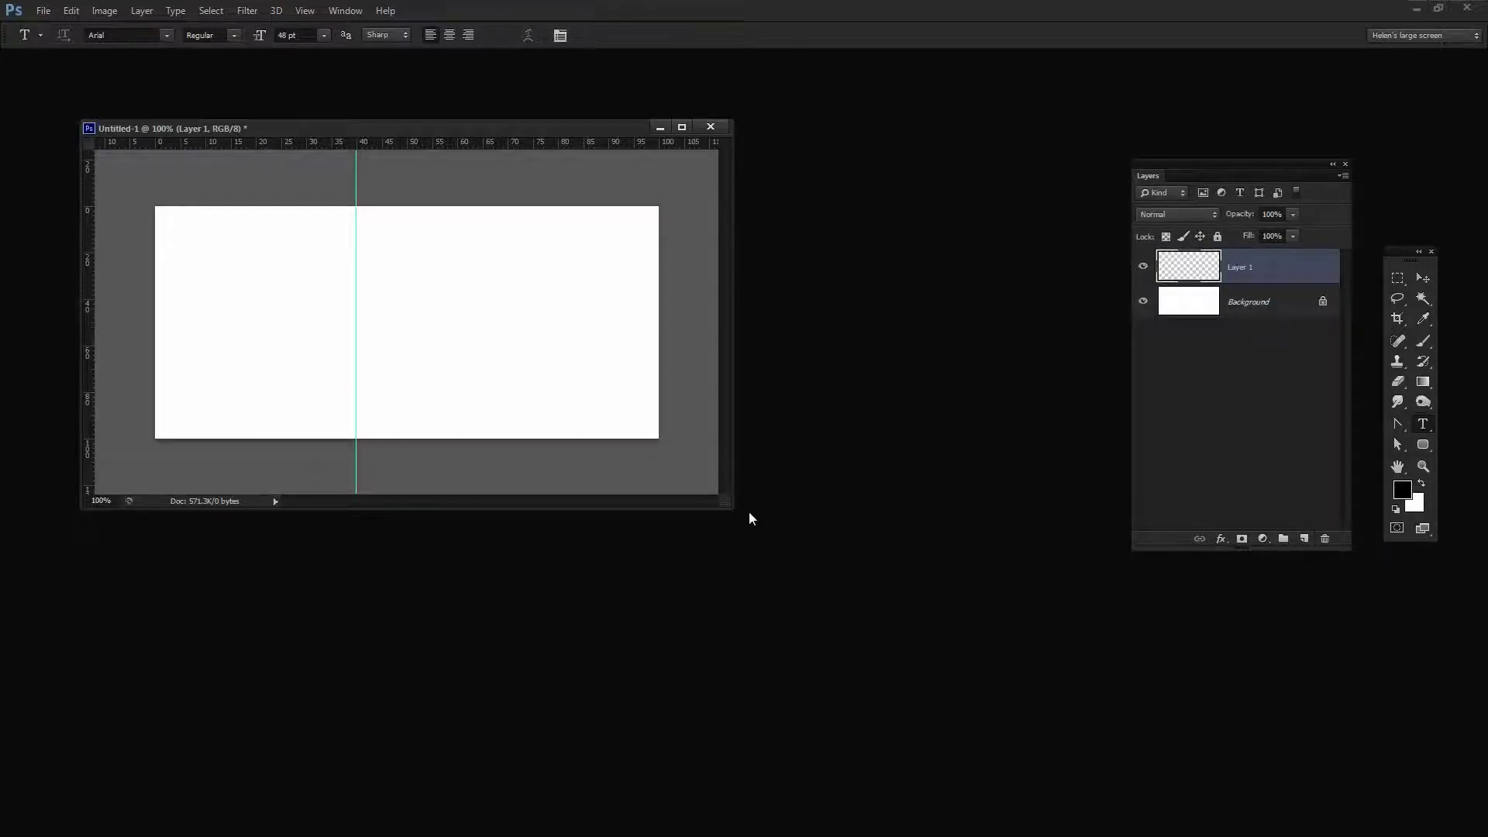
{"action": "left_click_drag", "start_coordinate": [727, 504], "coordinate": [948, 681]}
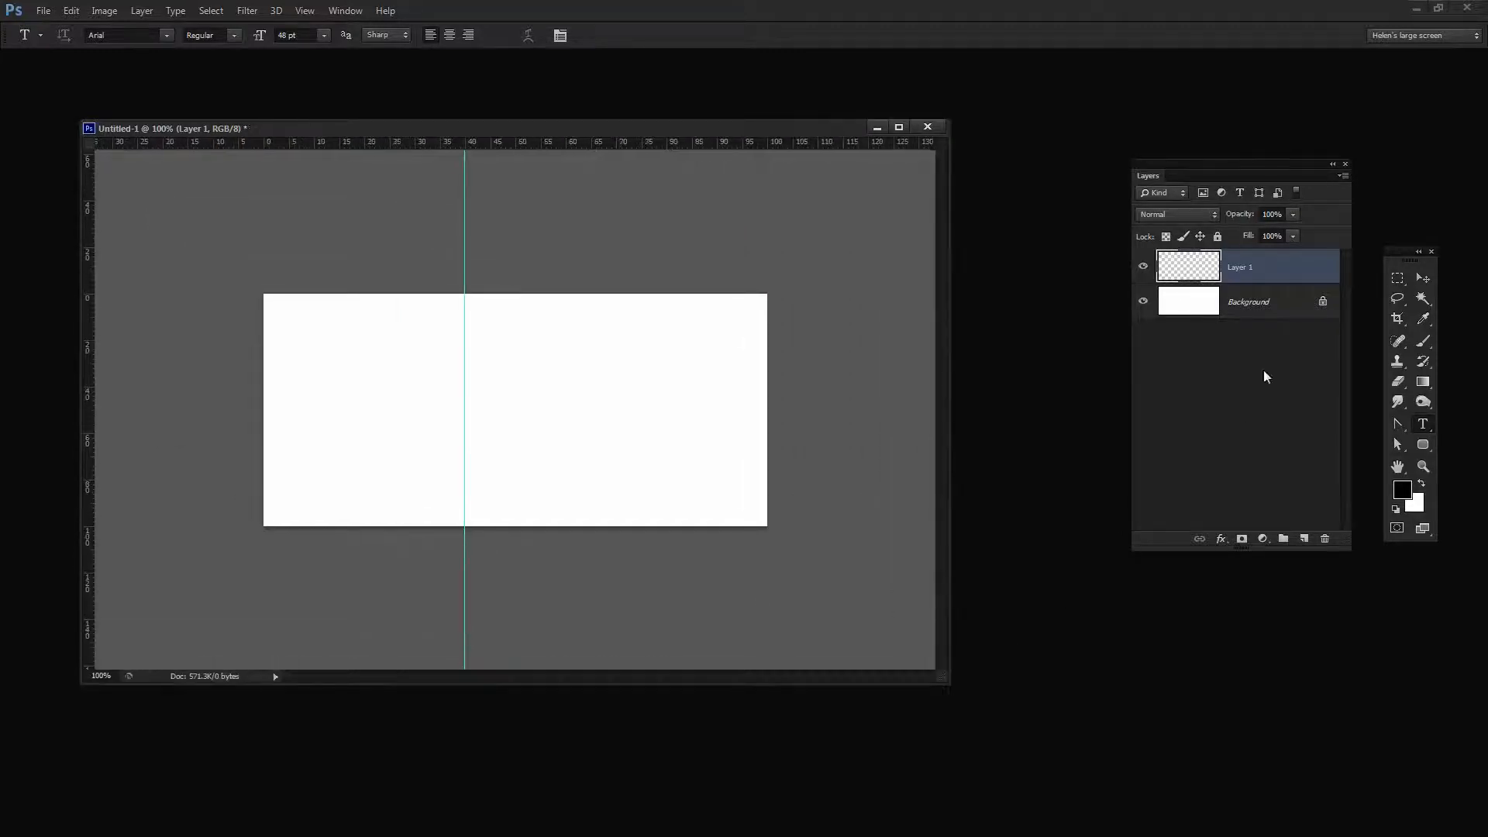
{"action": "left_click", "coordinate": [1398, 279]}
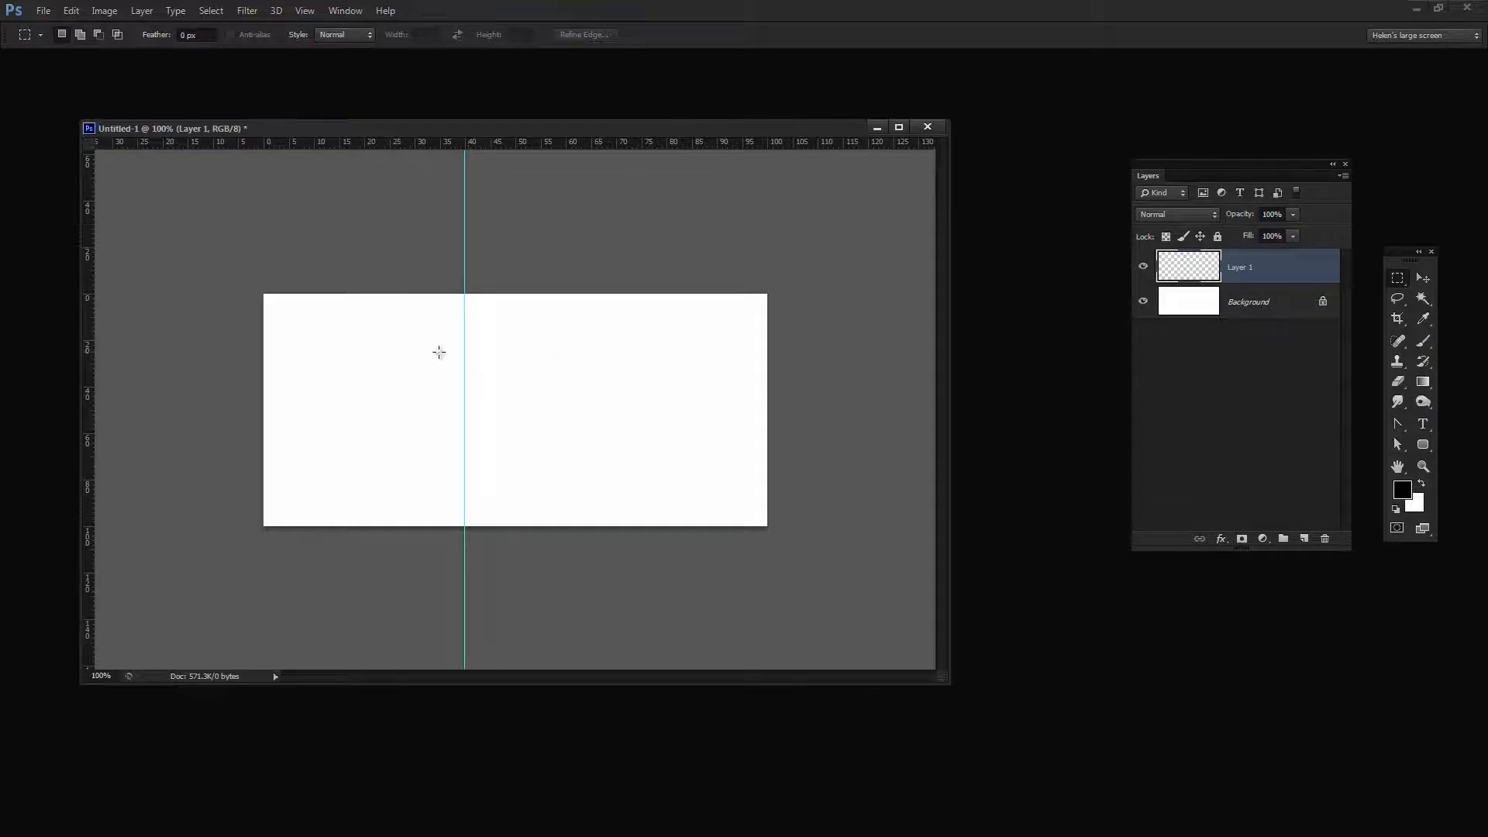
{"action": "left_click_drag", "start_coordinate": [264, 295], "coordinate": [462, 597]}
{"action": "key", "text": "ctrl+d"}
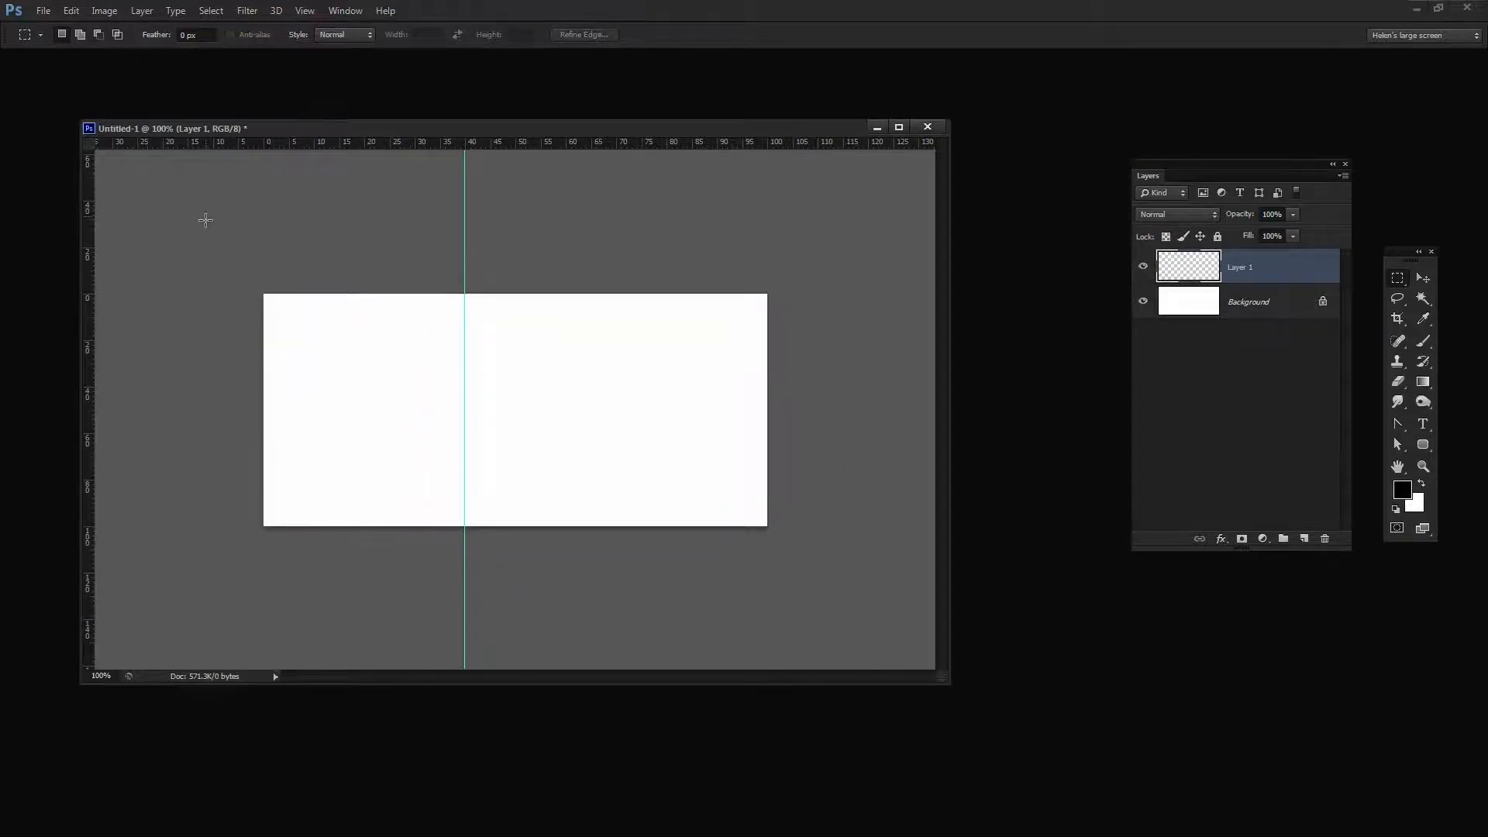
{"action": "left_click", "coordinate": [208, 238]}
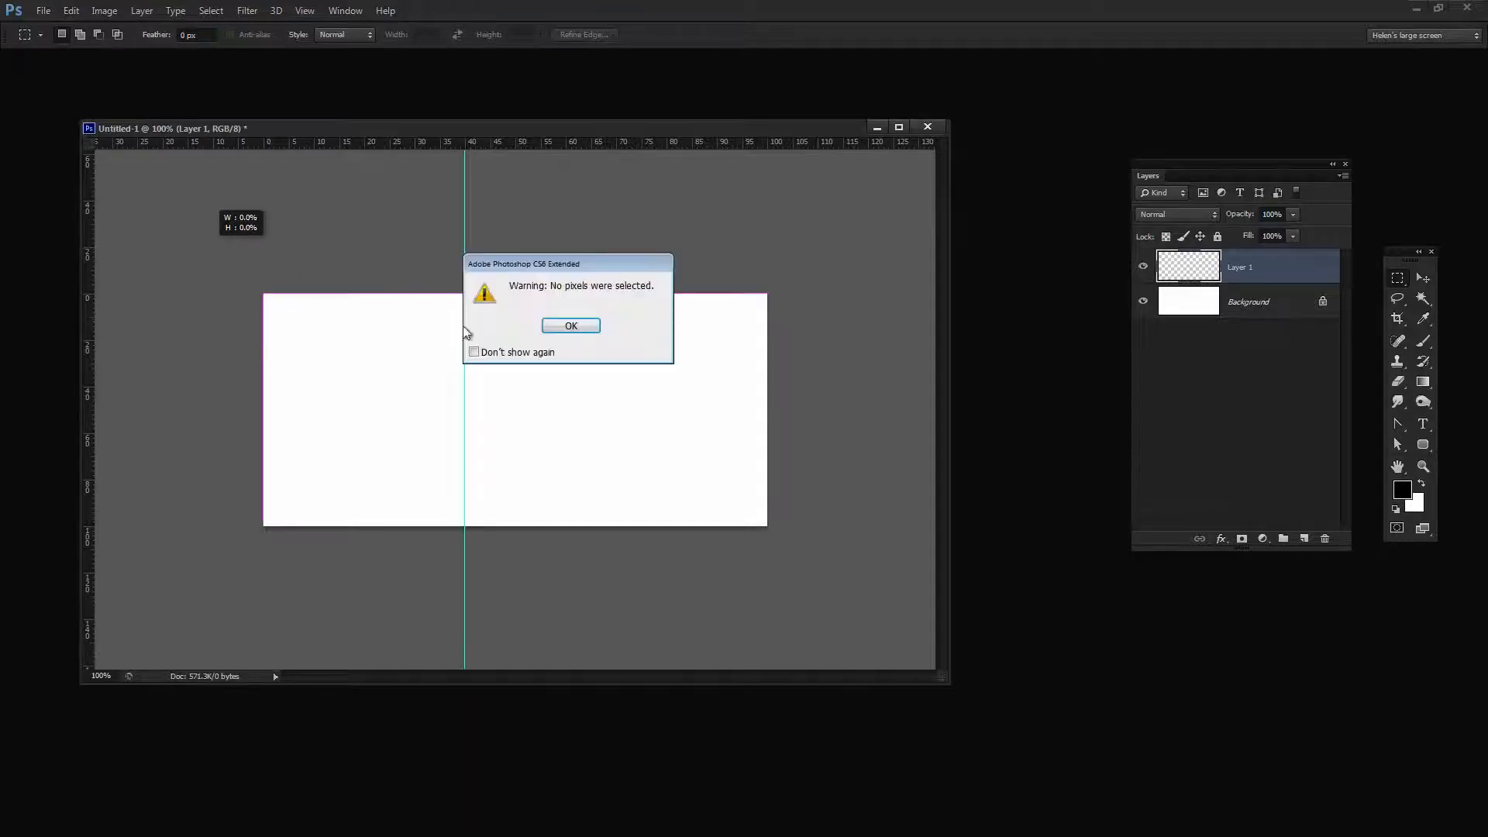
{"action": "left_click", "coordinate": [578, 327]}
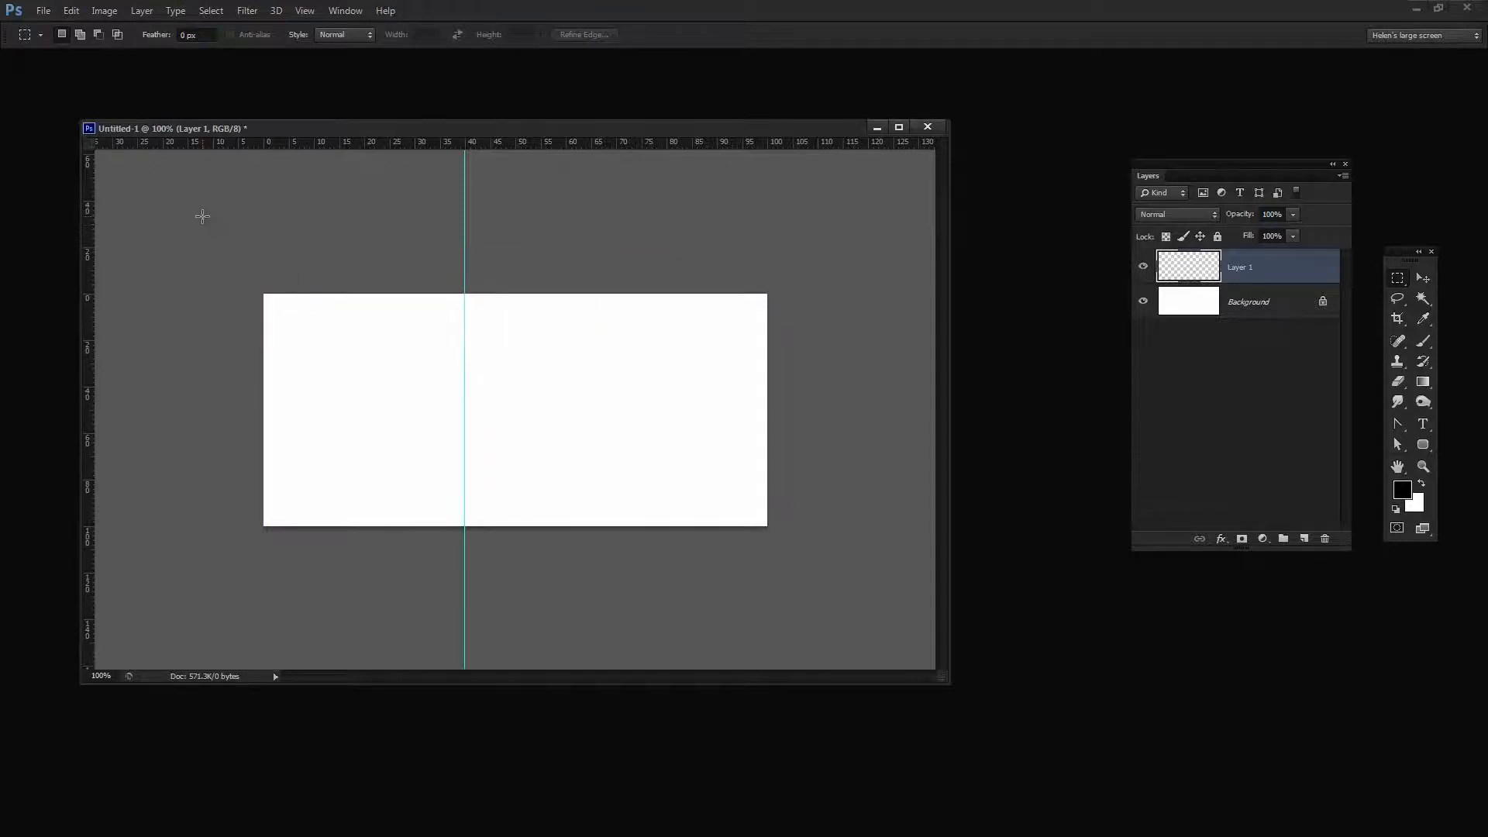
Select the left 40% of the canvas up to the guide and check guide snapping in the View menu
{"action": "left_click_drag", "start_coordinate": [234, 241], "coordinate": [460, 658]}
{"action": "left_click", "coordinate": [303, 11]}
{"action": "mouse_move", "coordinate": [317, 273]}
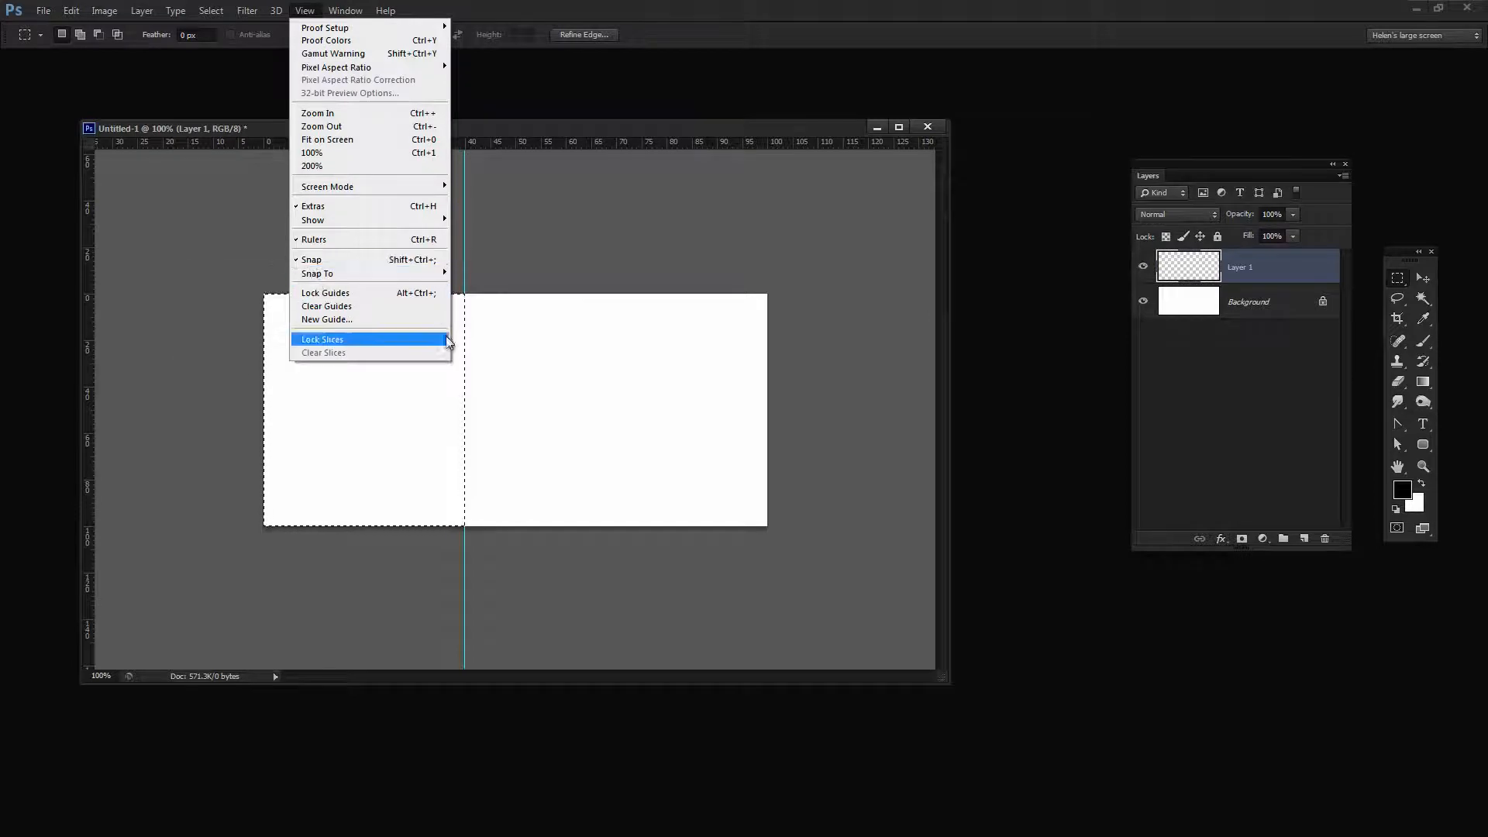
{"action": "left_click", "coordinate": [501, 129]}
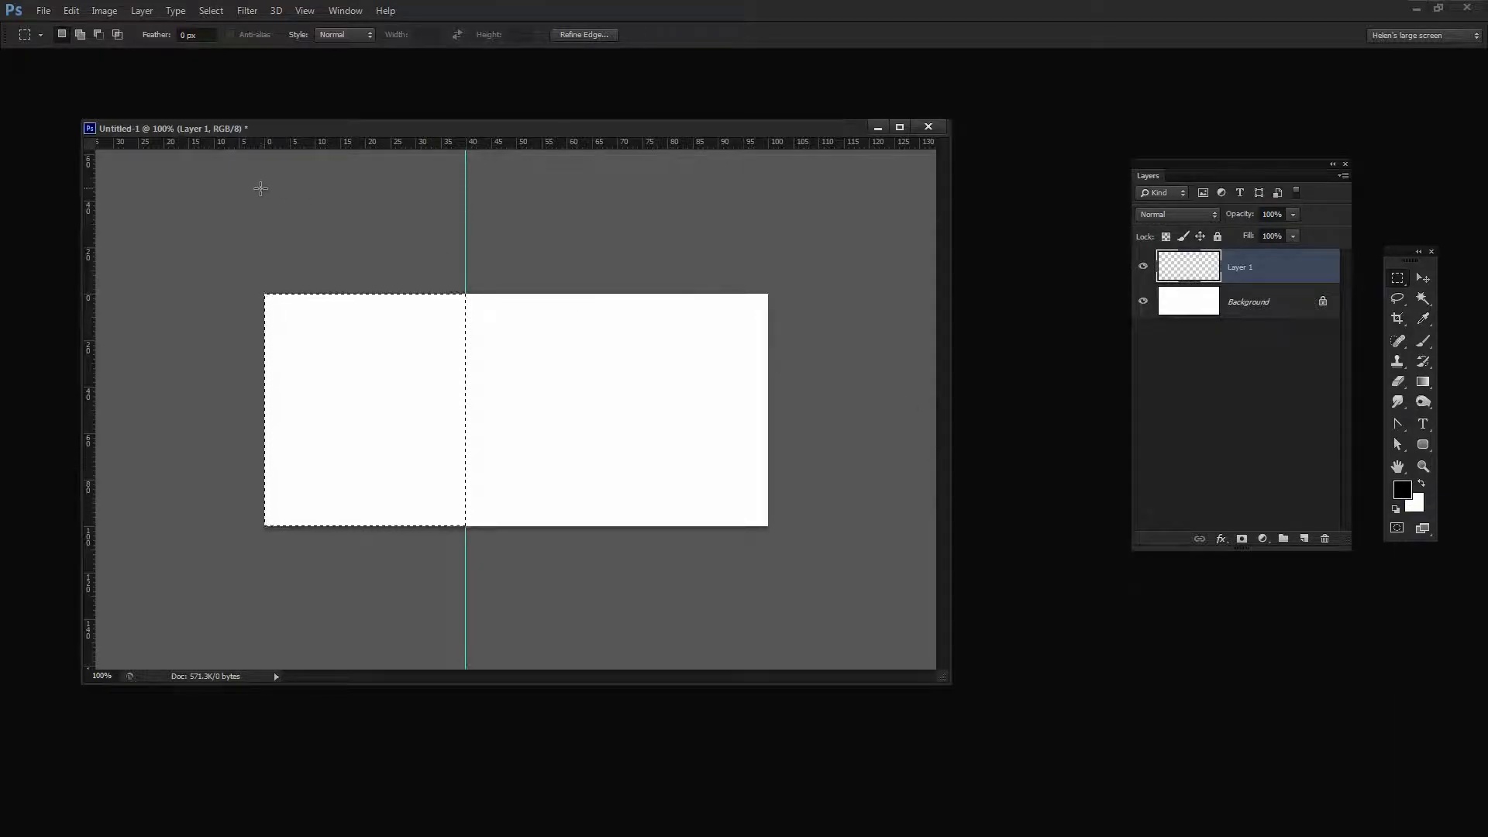
Fill the left selection black, then invert the selection on a new Layer 2 and fill the right area black
{"action": "key", "text": "alt+BackSpace"}
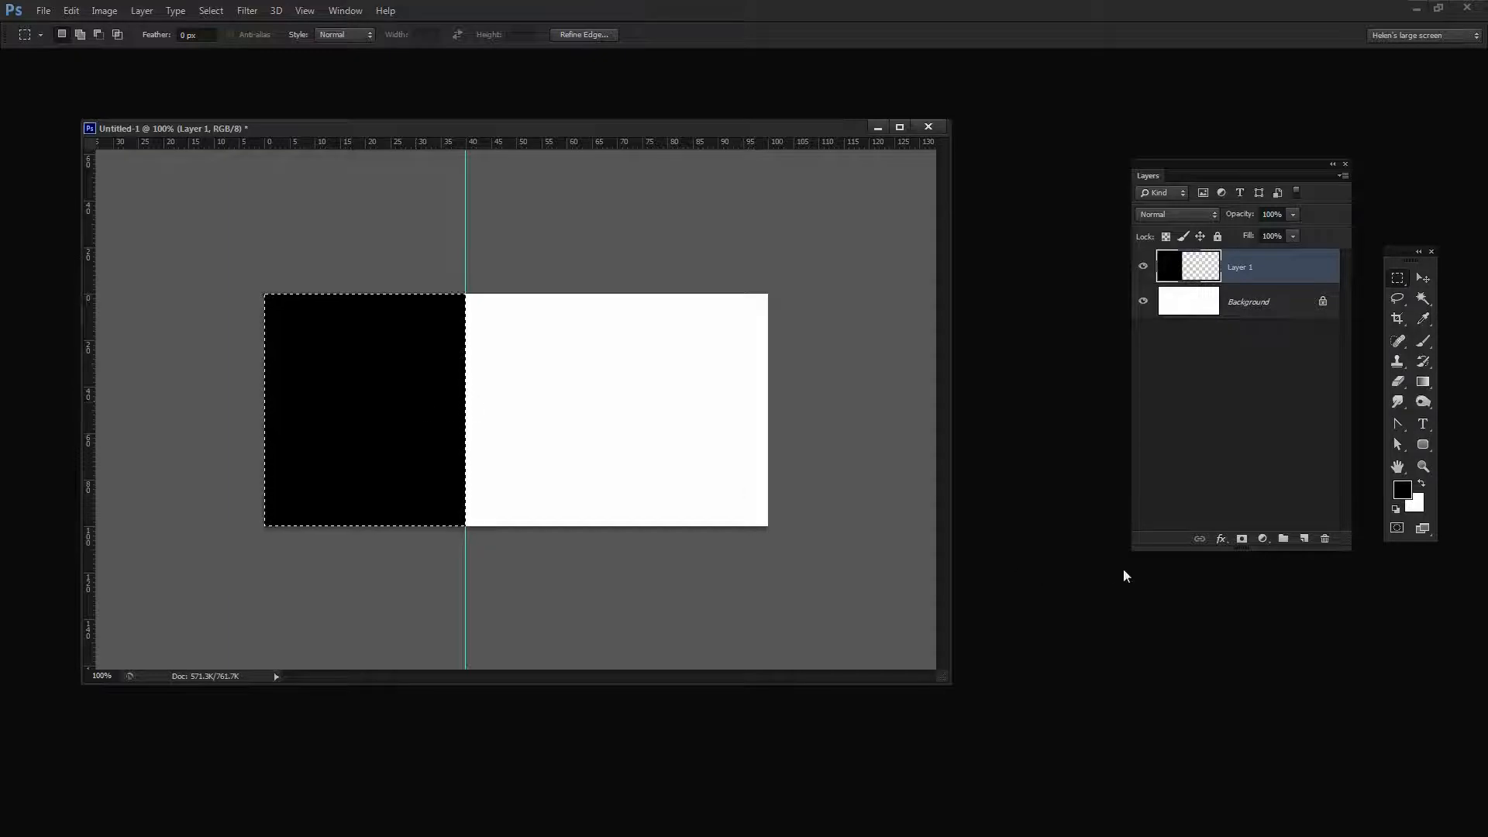
{"action": "left_click", "coordinate": [1304, 540]}
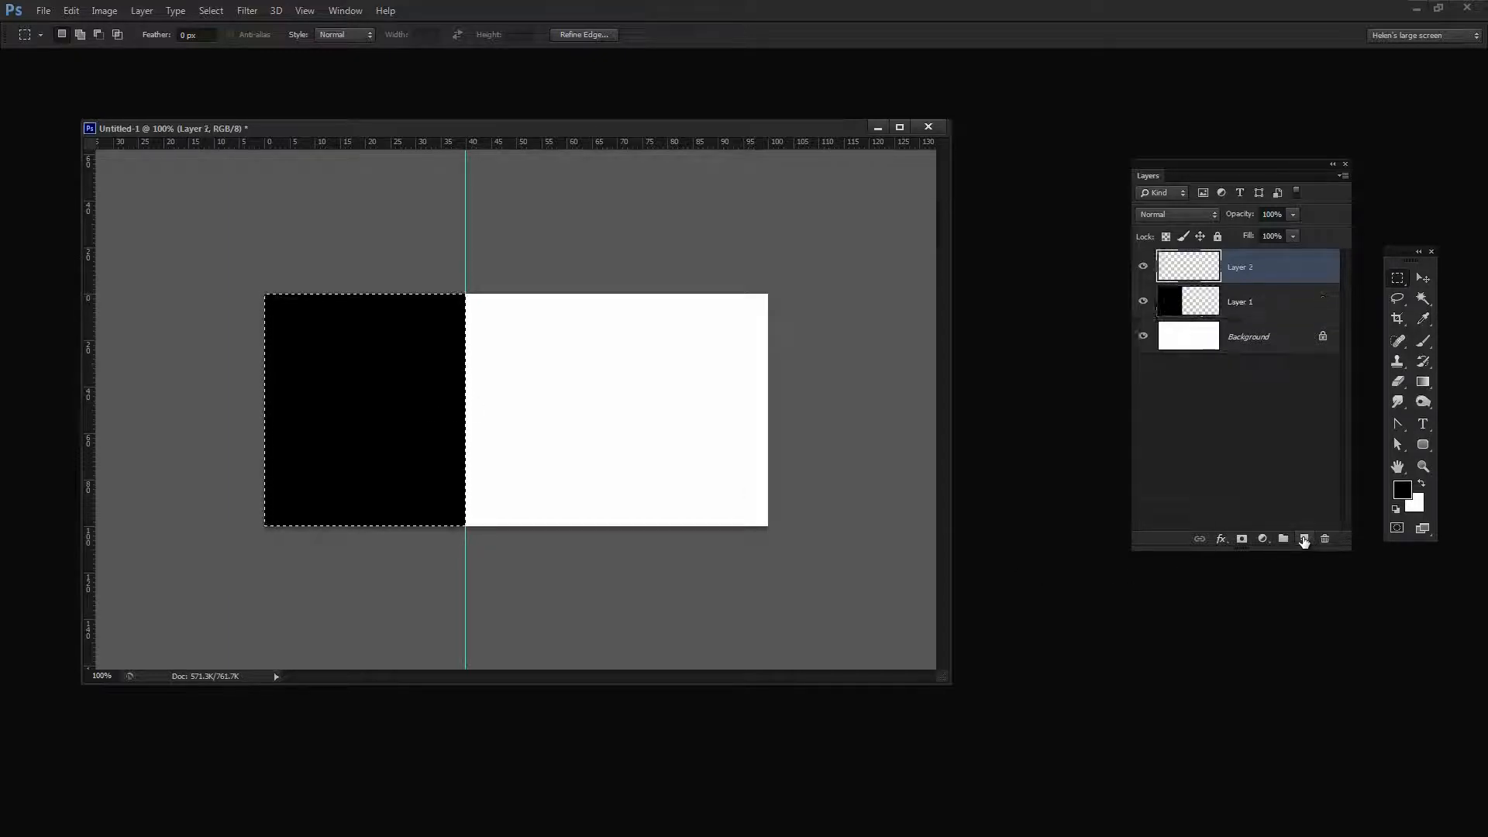
{"action": "left_click", "coordinate": [210, 13]}
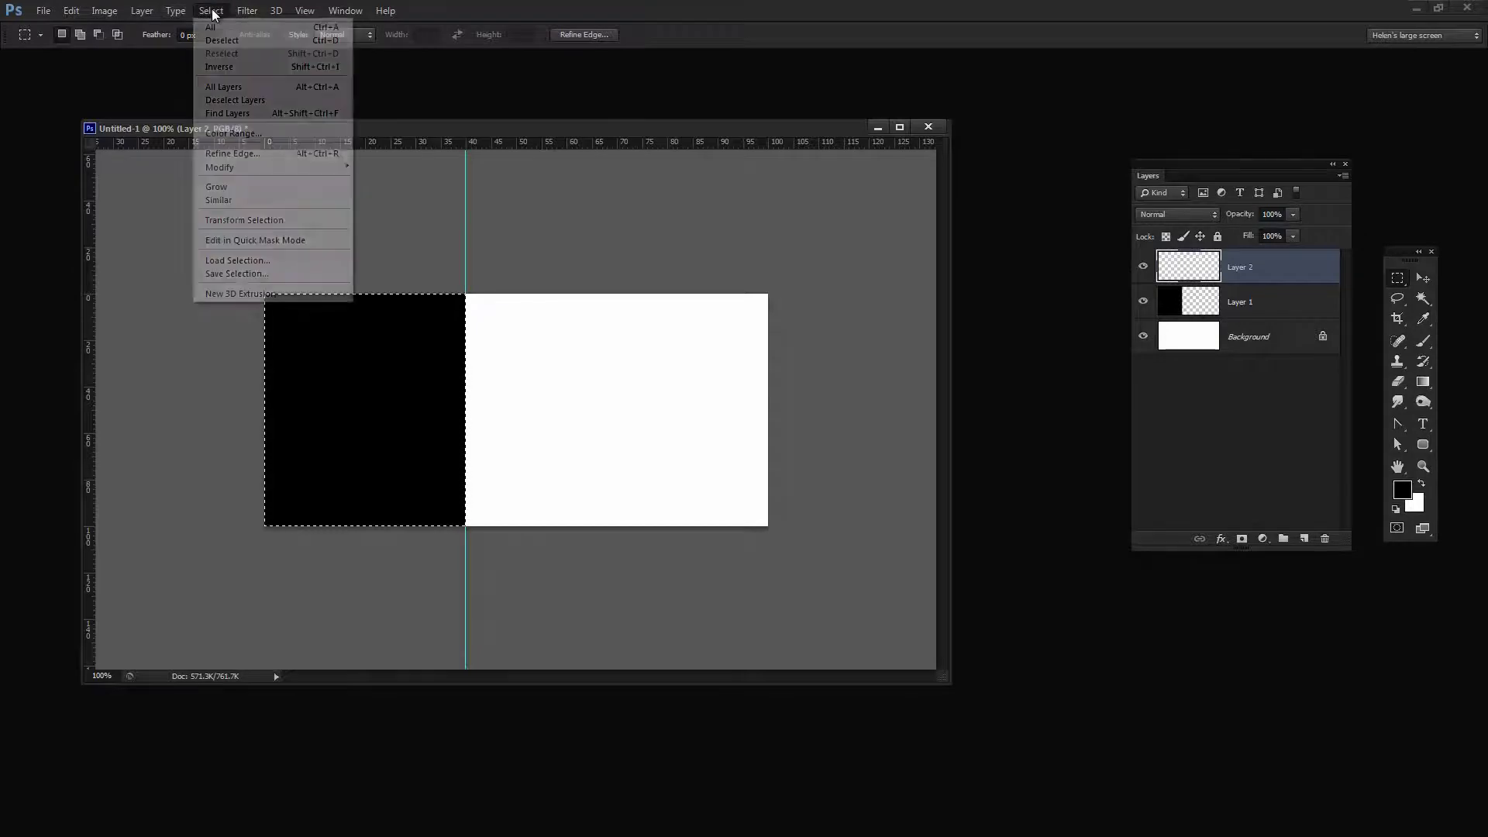
{"action": "left_click", "coordinate": [227, 70]}
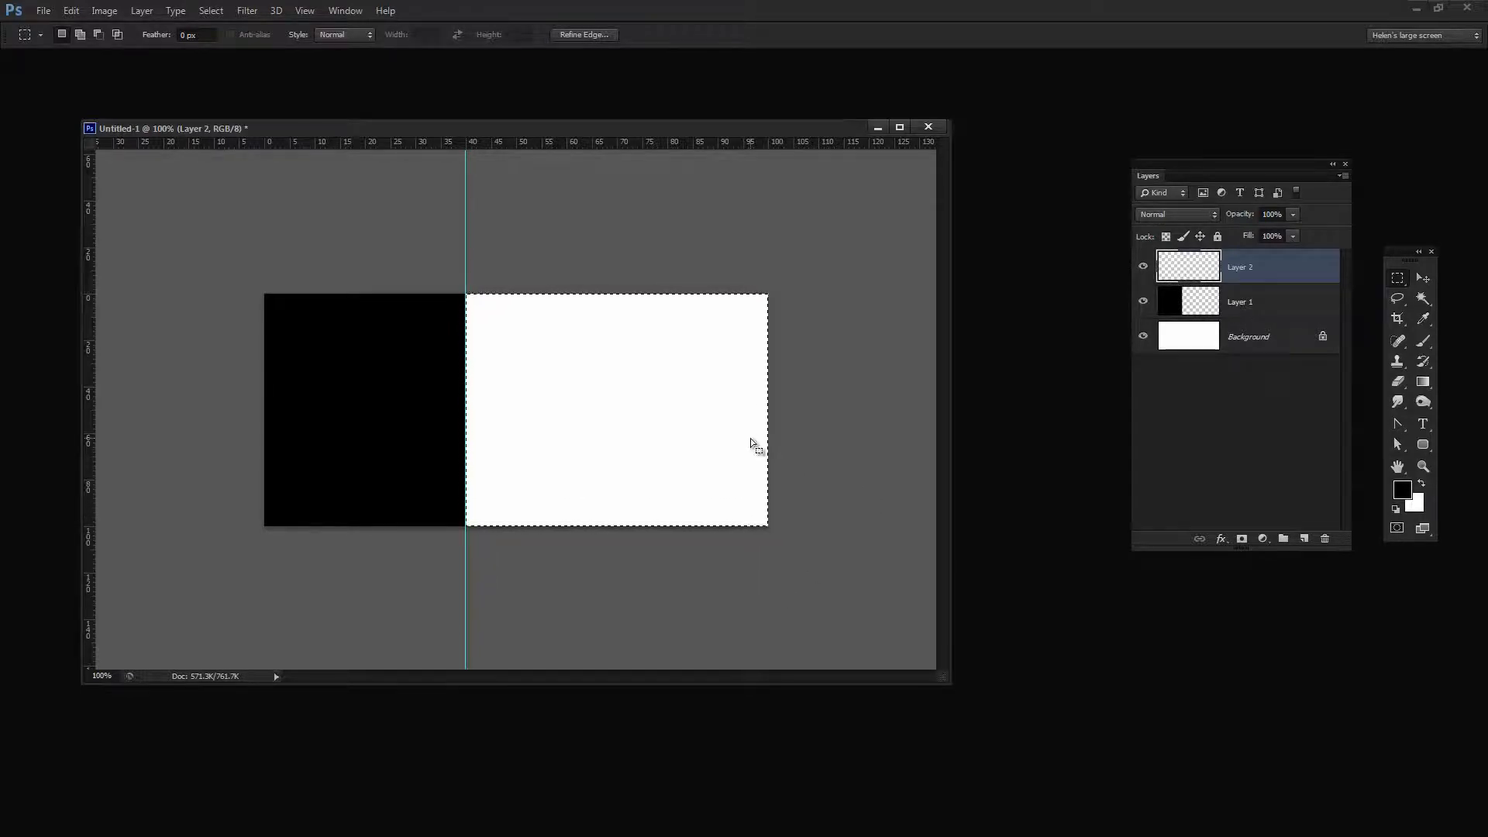
{"action": "key", "text": "alt+BackSpace"}
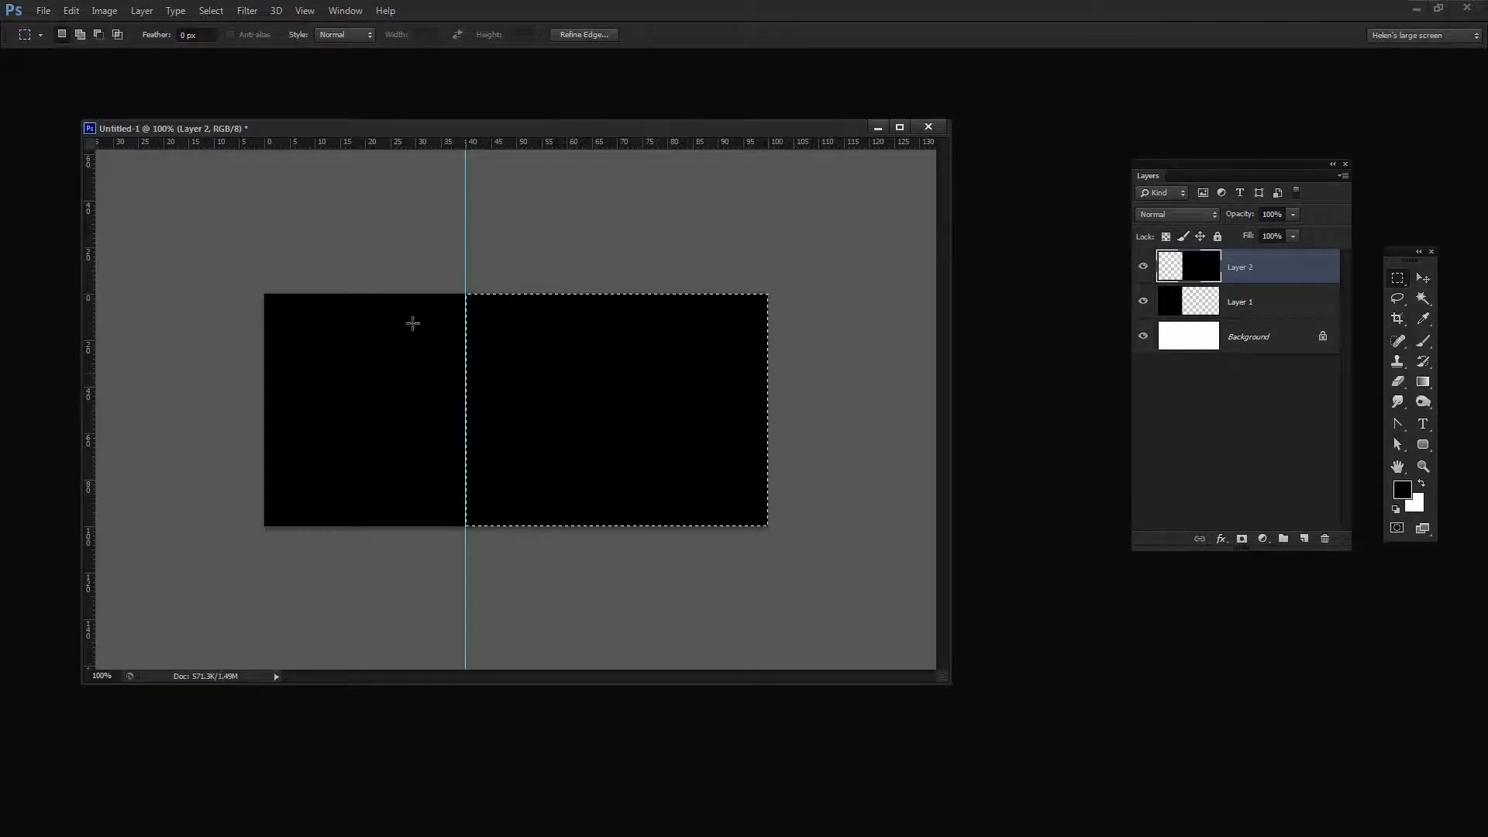
Clear the guides, deselect, and pick the Move tool for Layer 2's black block
{"action": "left_click", "coordinate": [306, 12]}
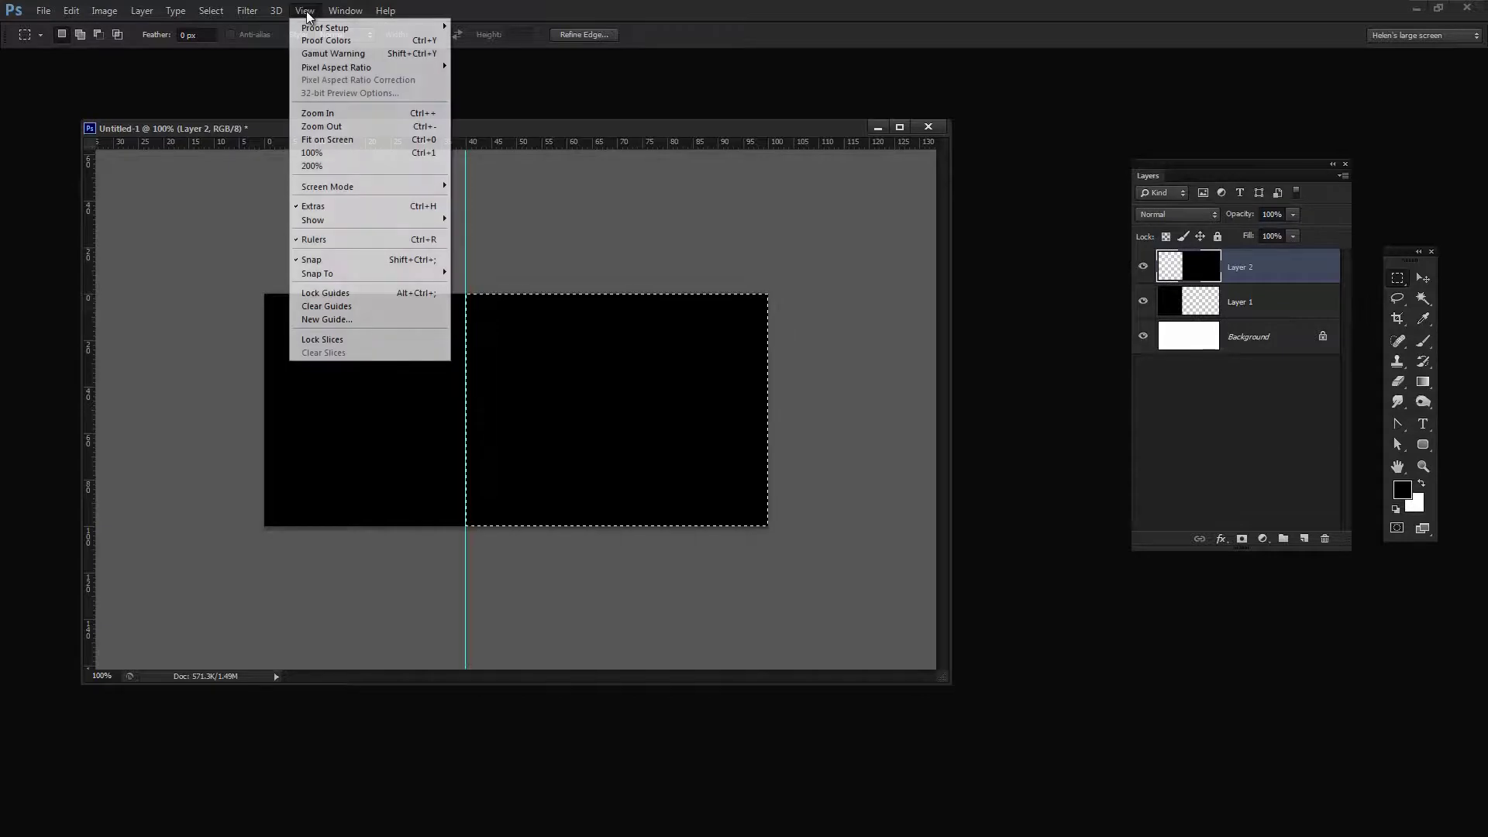
{"action": "left_click", "coordinate": [344, 309]}
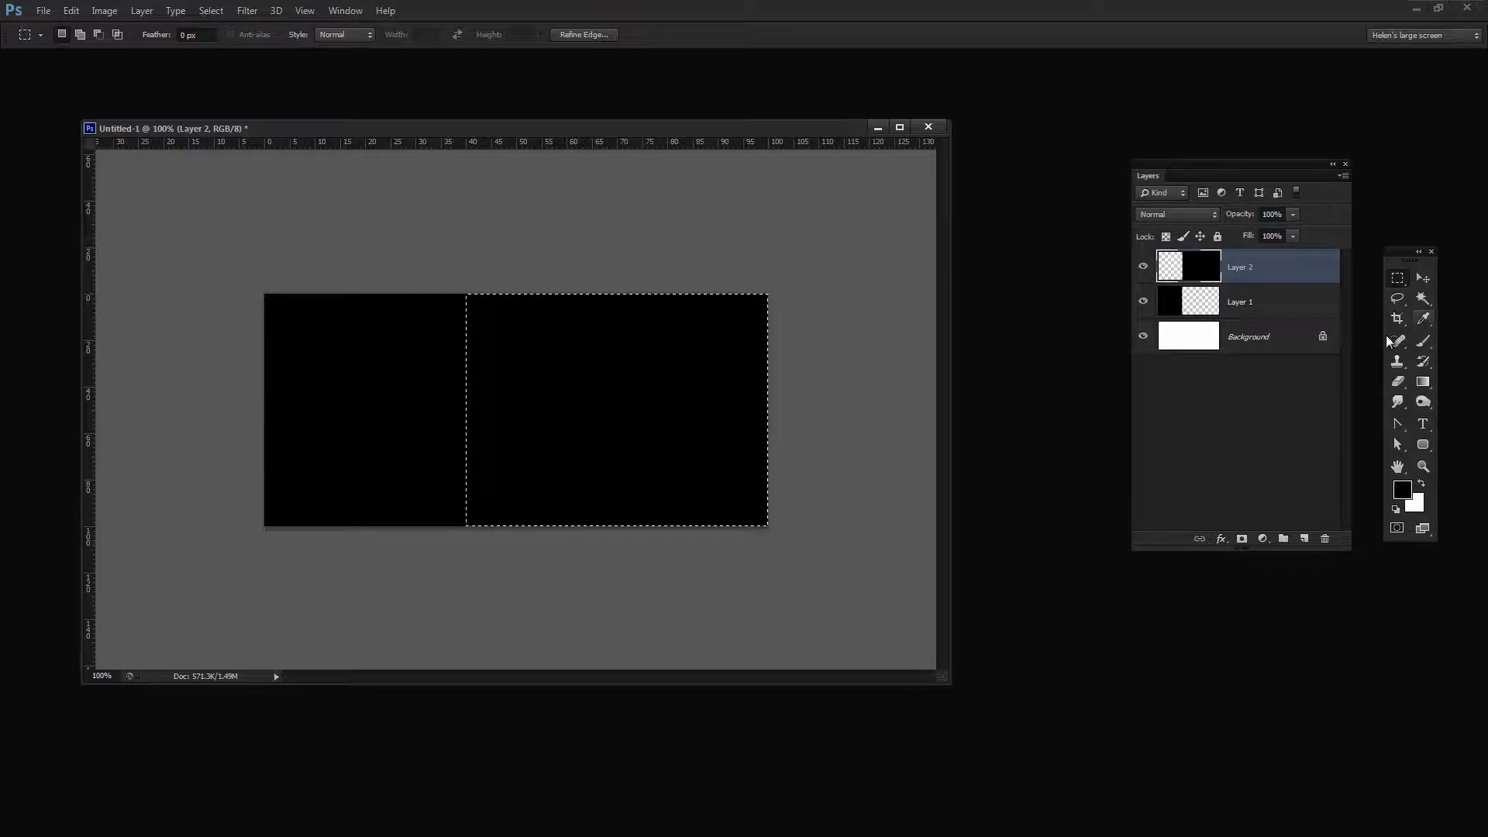
{"action": "left_click", "coordinate": [840, 597]}
{"action": "left_click", "coordinate": [1421, 278]}
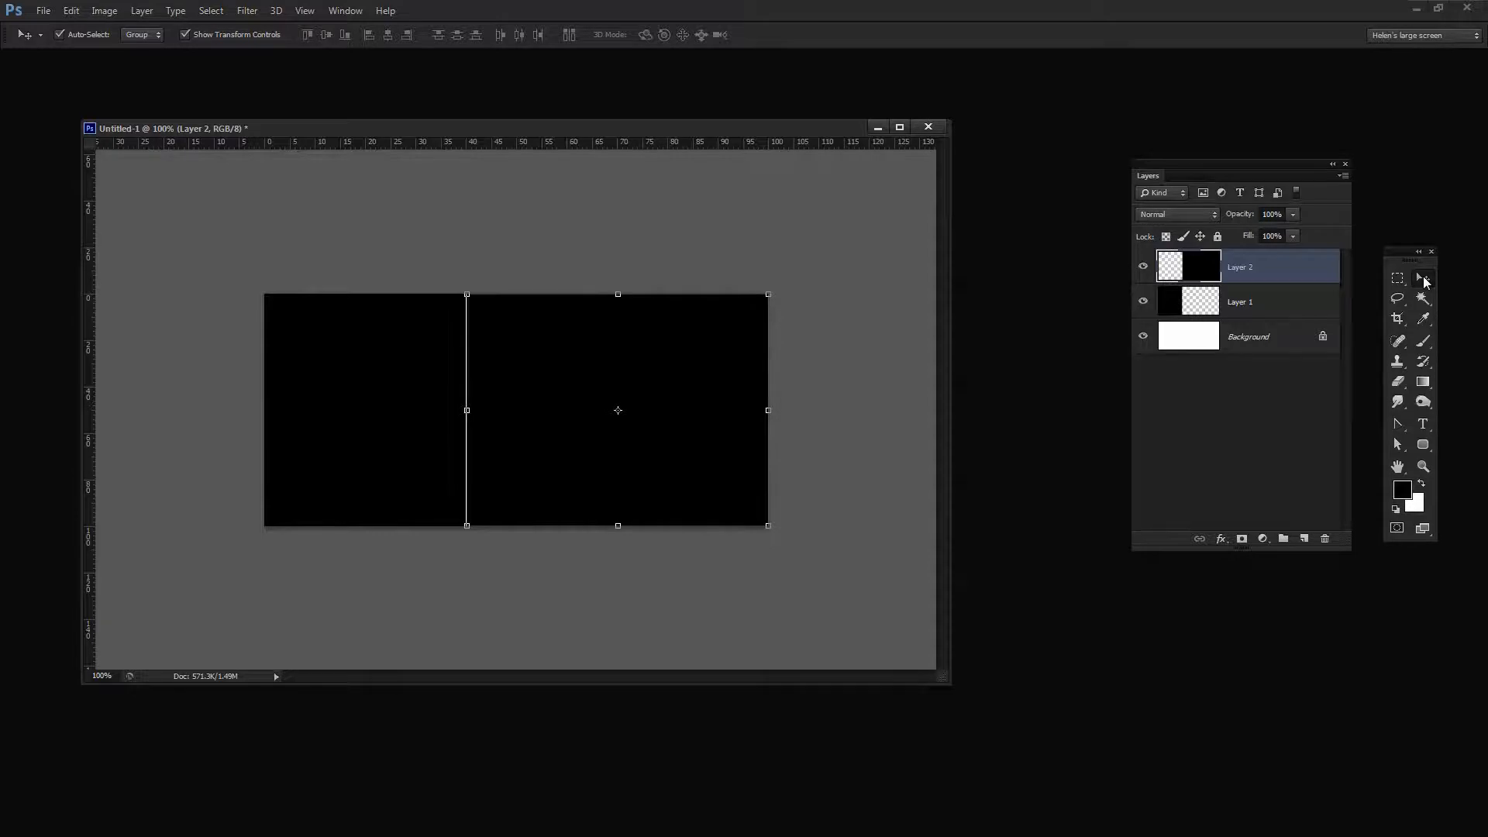
Nudge Layer 2's black box two pixels right to reveal a thin white seam between the boxes
{"action": "key", "text": "Right"}
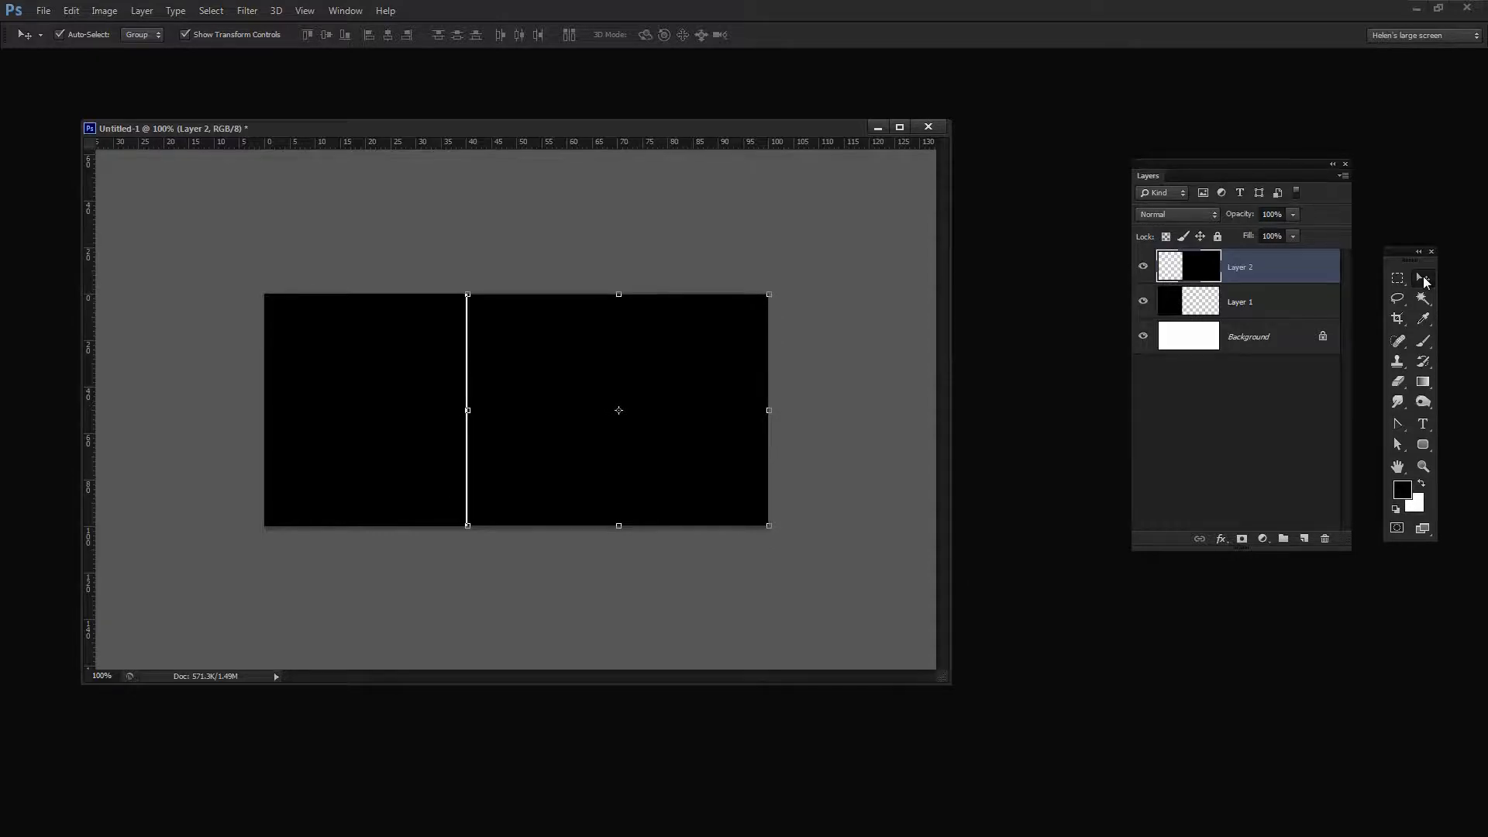
{"action": "key", "text": "Right"}
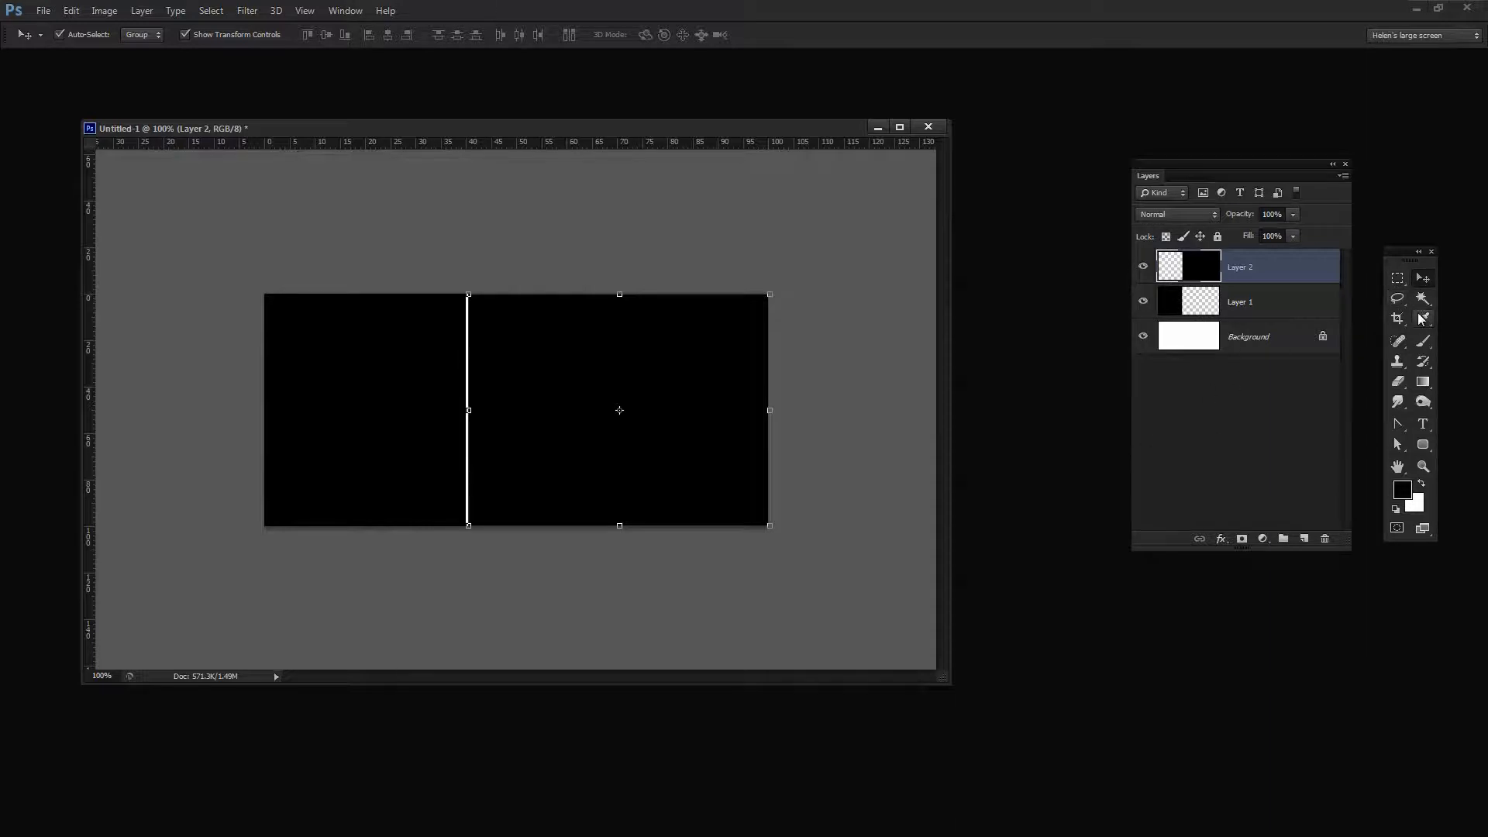
{"action": "left_click", "coordinate": [1399, 299]}
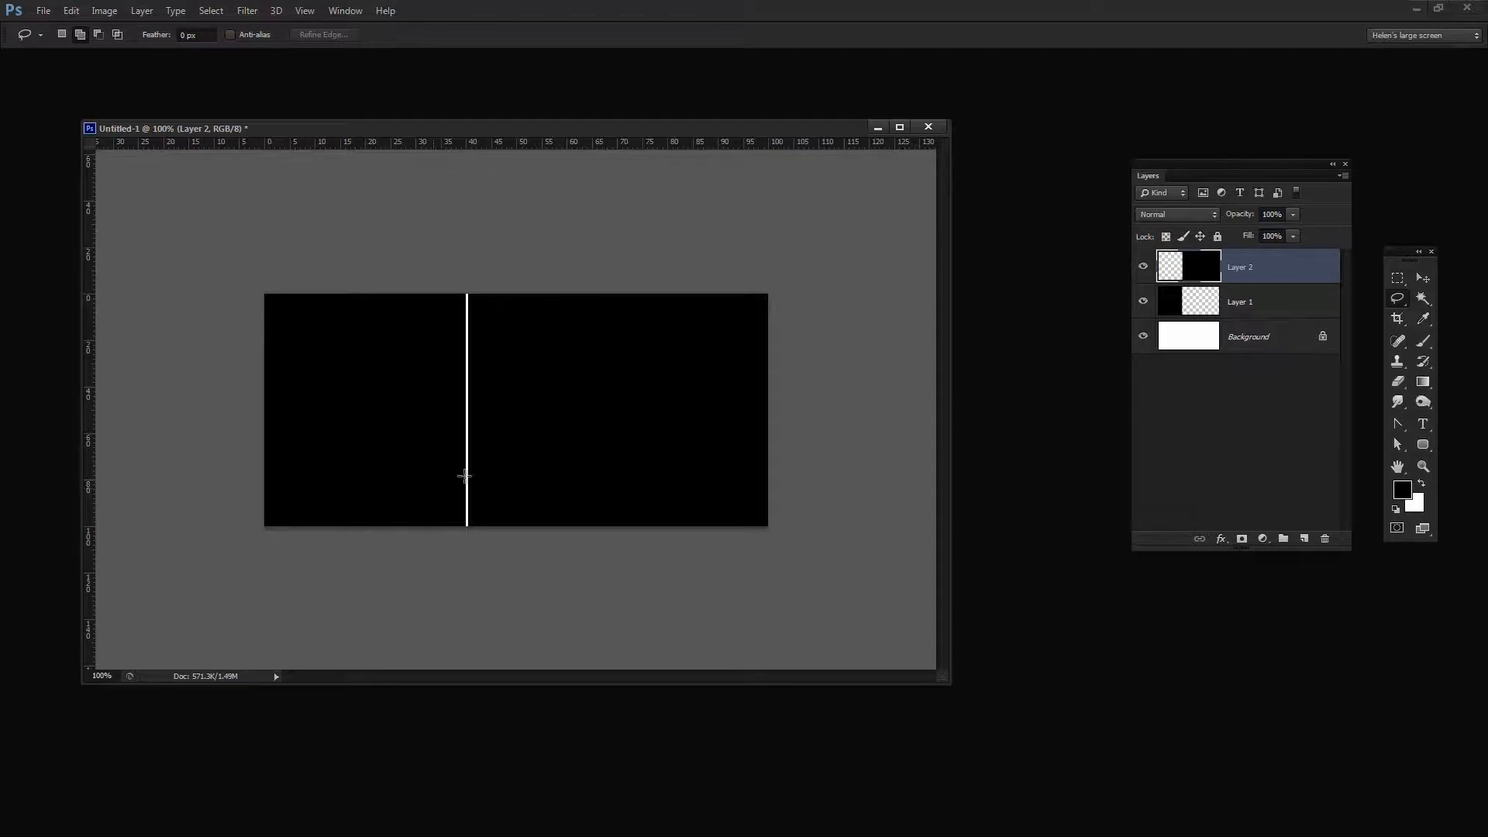
Open whitecopyright.png and black_copyright.png from recent files and arrange their windows beside the template
{"action": "left_click", "coordinate": [41, 11]}
{"action": "mouse_move", "coordinate": [70, 106]}
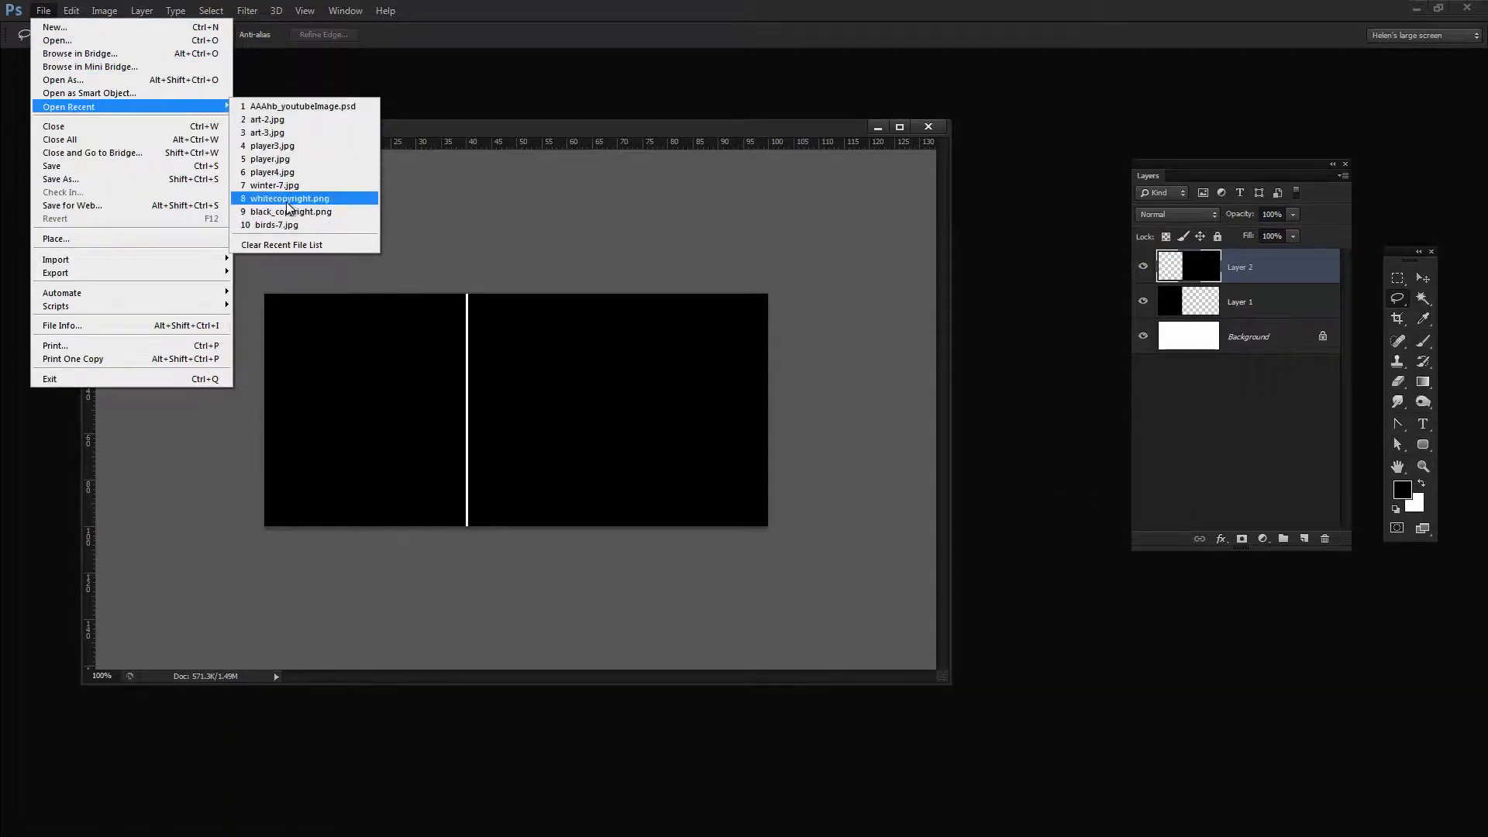
{"action": "left_click", "coordinate": [290, 199]}
{"action": "left_click", "coordinate": [43, 10]}
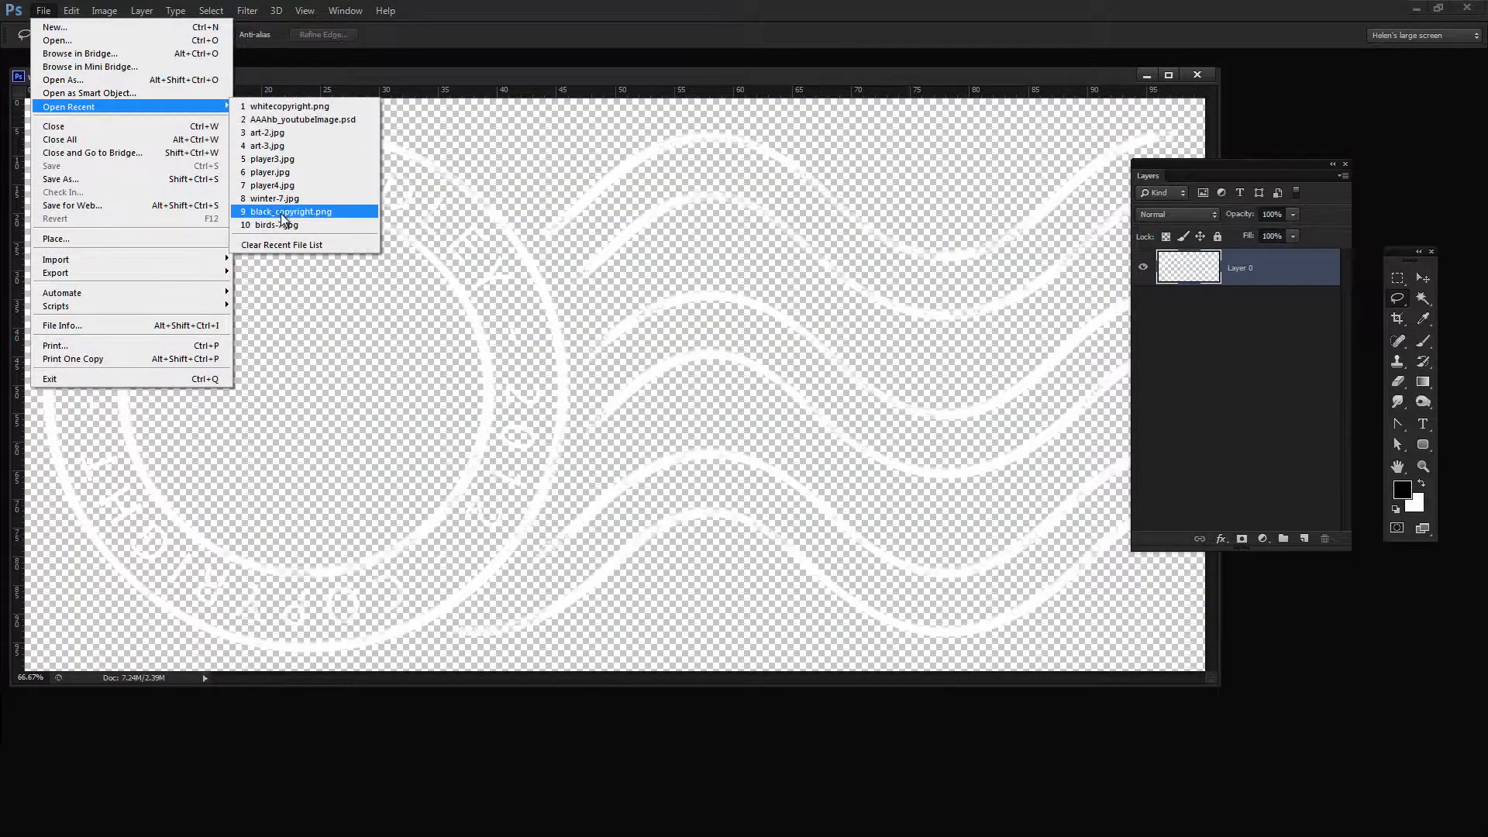
{"action": "left_click", "coordinate": [291, 211]}
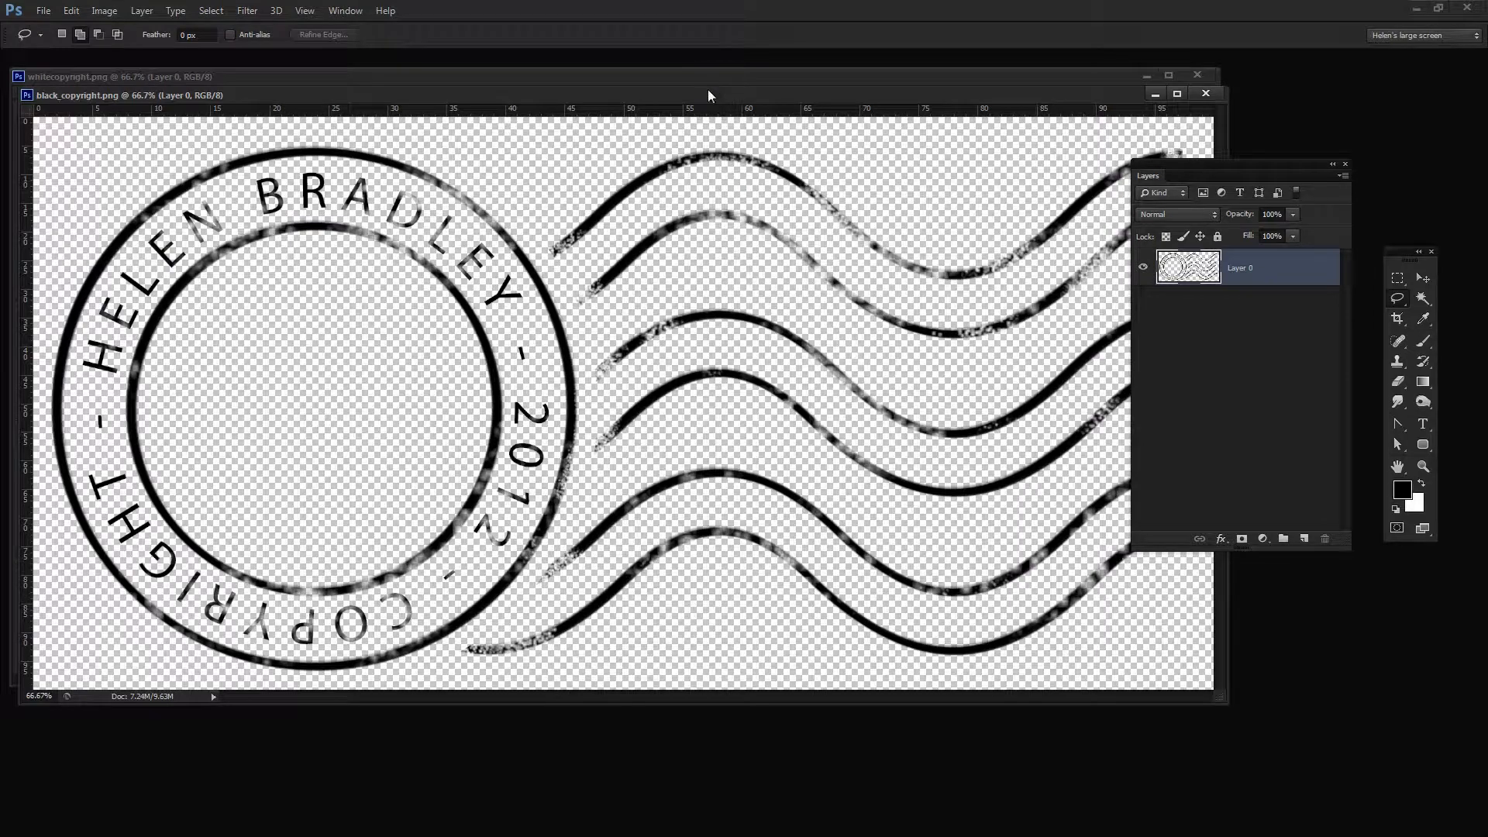
{"action": "left_click_drag", "start_coordinate": [656, 93], "coordinate": [899, 458]}
{"action": "left_click_drag", "start_coordinate": [694, 82], "coordinate": [939, 542]}
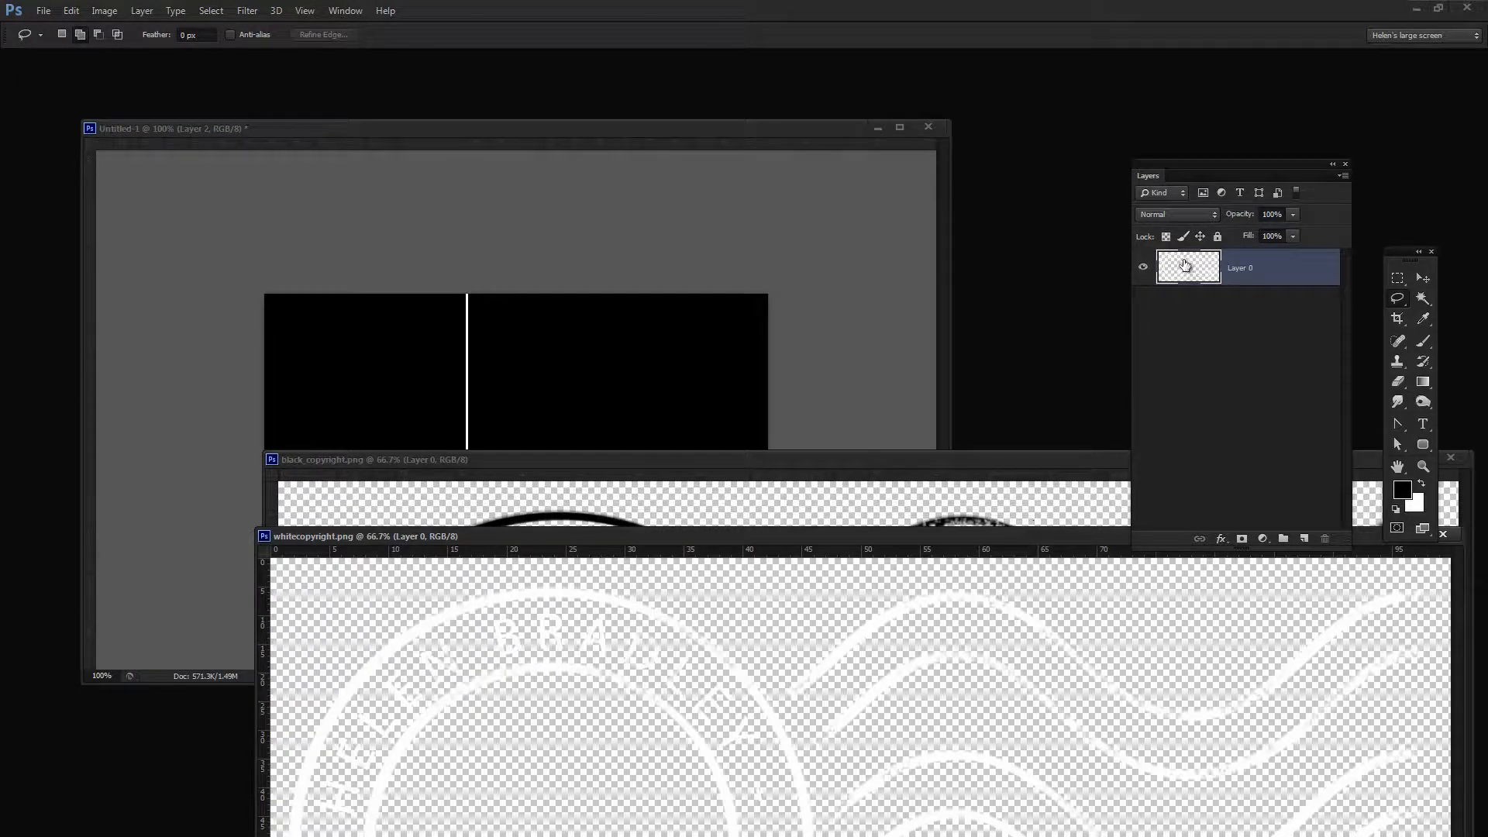
Drag the white stamp's Layer 0 into Untitled-1 and close whitecopyright.png
{"action": "left_click_drag", "start_coordinate": [1187, 267], "coordinate": [451, 390]}
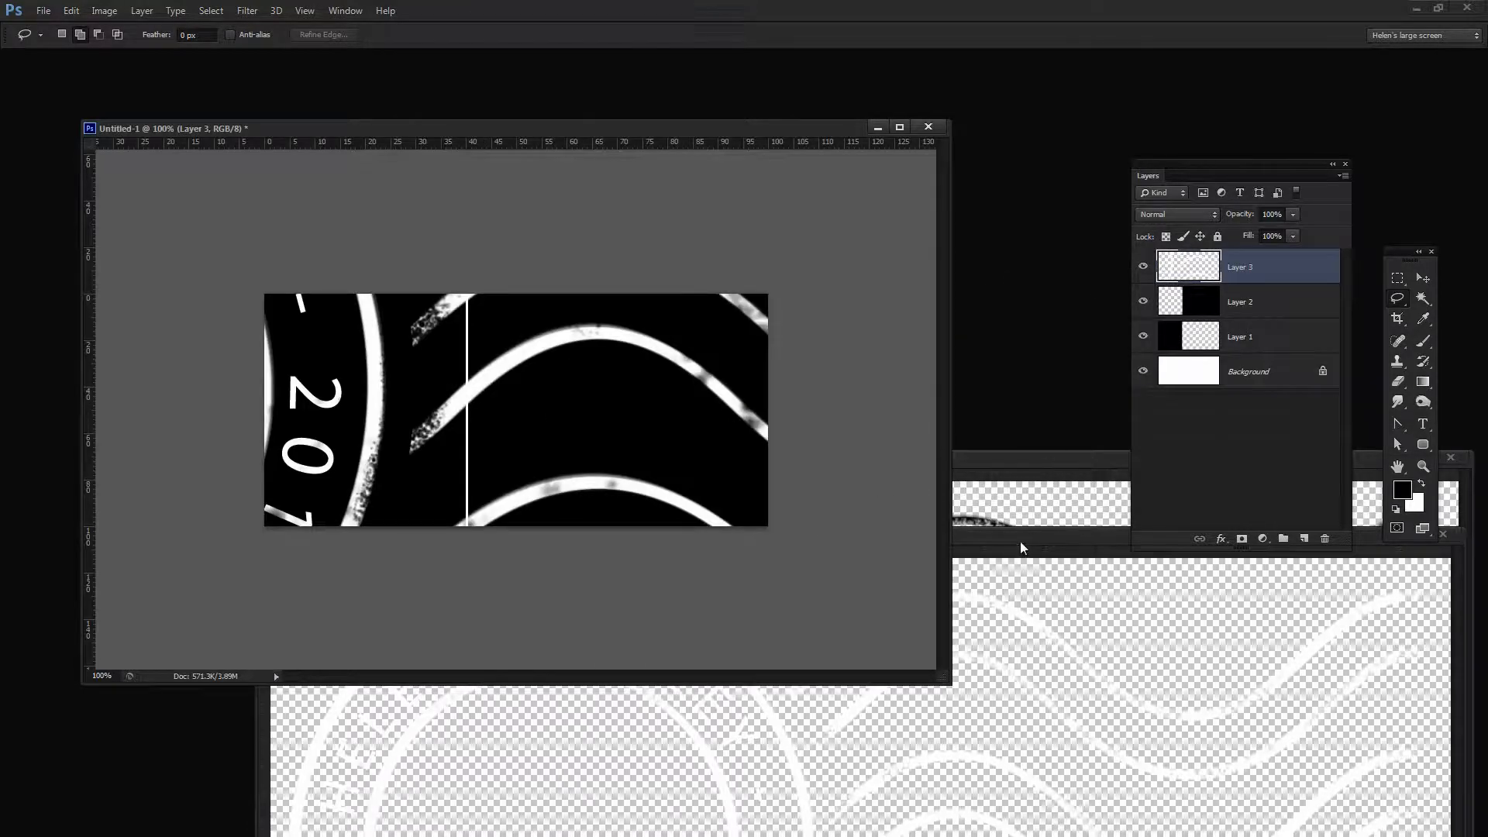
{"action": "left_click_drag", "start_coordinate": [1019, 541], "coordinate": [686, 524]}
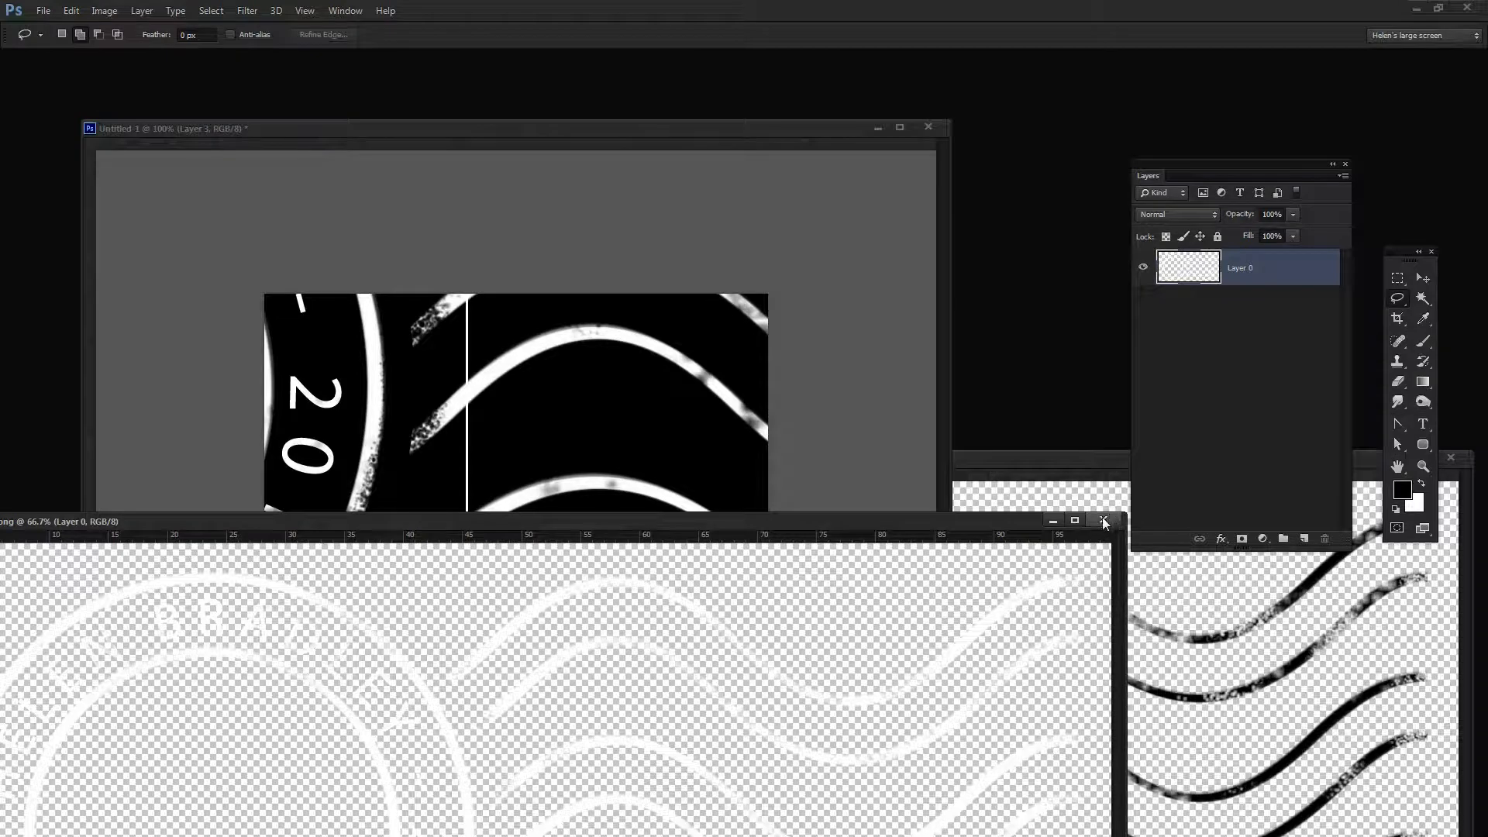
{"action": "left_click", "coordinate": [1103, 520]}
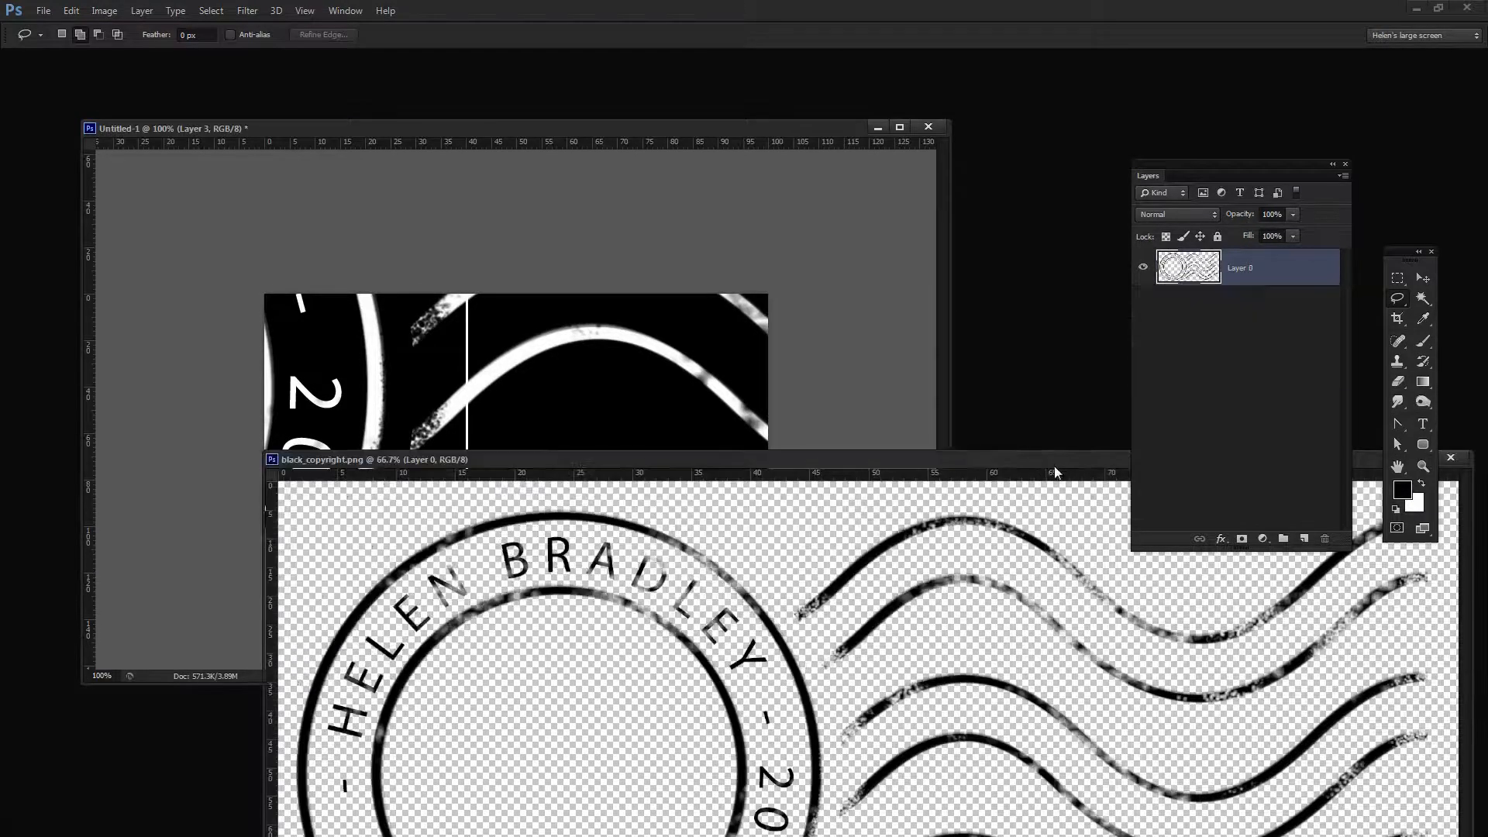
Drag the black stamp's Layer 0 into Untitled-1 and close black_copyright.png
{"action": "left_click_drag", "start_coordinate": [1064, 471], "coordinate": [980, 522]}
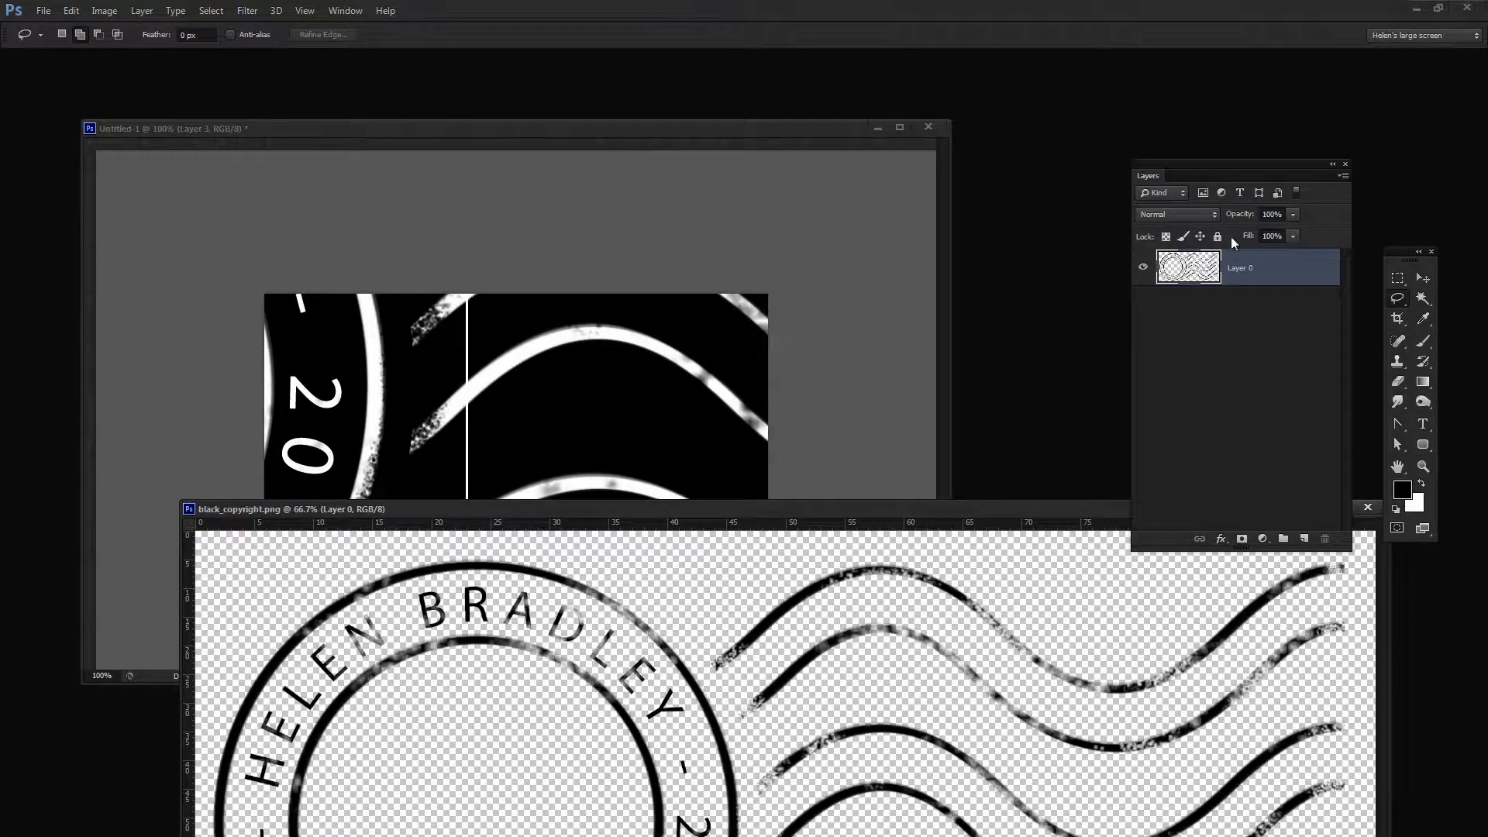
{"action": "left_click_drag", "start_coordinate": [1188, 267], "coordinate": [426, 374]}
{"action": "left_click_drag", "start_coordinate": [1013, 511], "coordinate": [711, 520]}
{"action": "left_click", "coordinate": [1094, 519]}
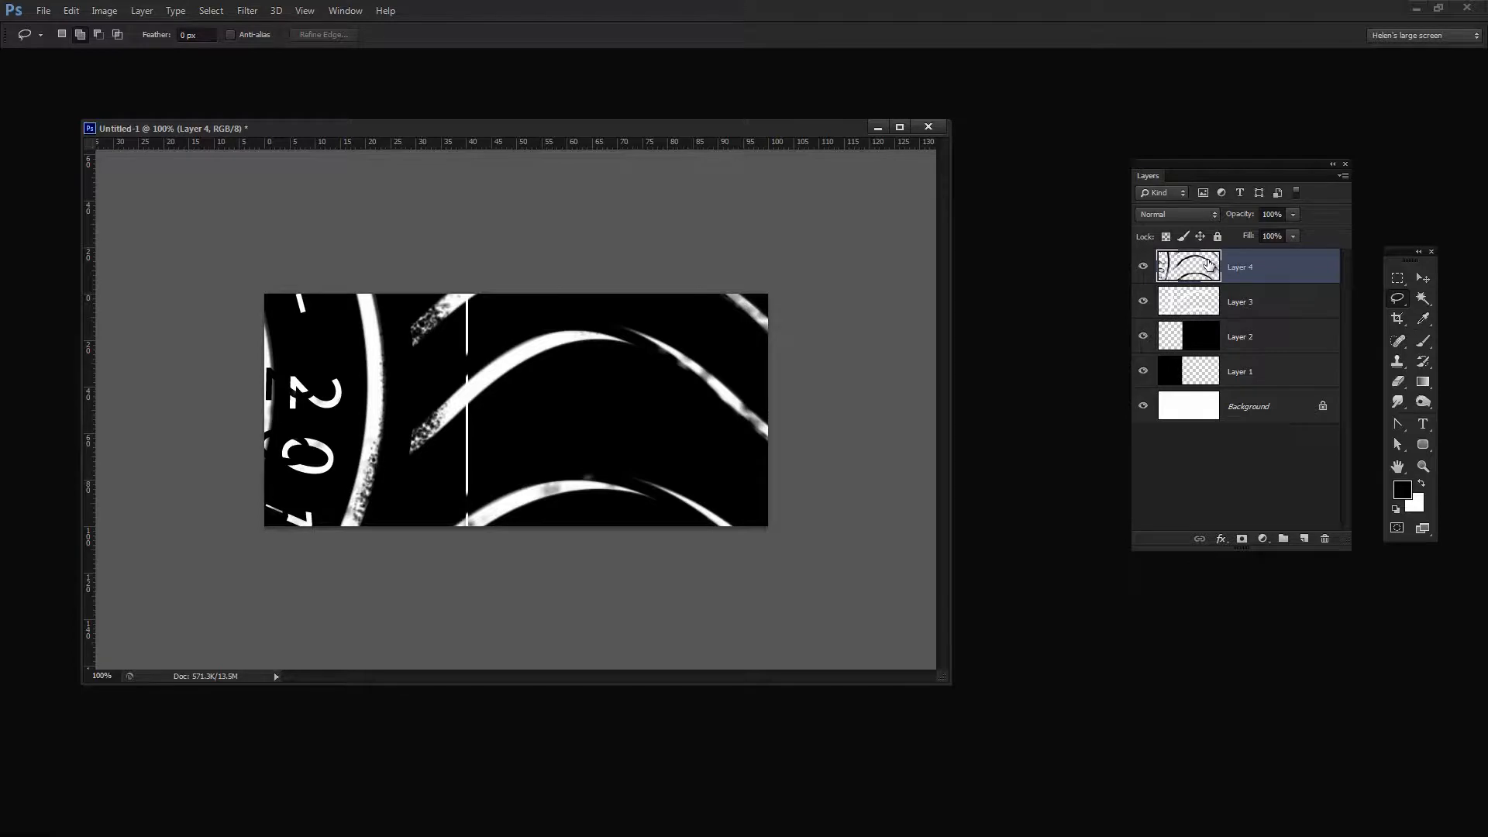
Free-transform Layer 4's black stamp down to a small proportional size with width and height linked
{"action": "left_click_drag", "start_coordinate": [1207, 265], "coordinate": [1210, 268]}
{"action": "key", "text": "ctrl+t"}
{"action": "key", "text": "ctrl+0"}
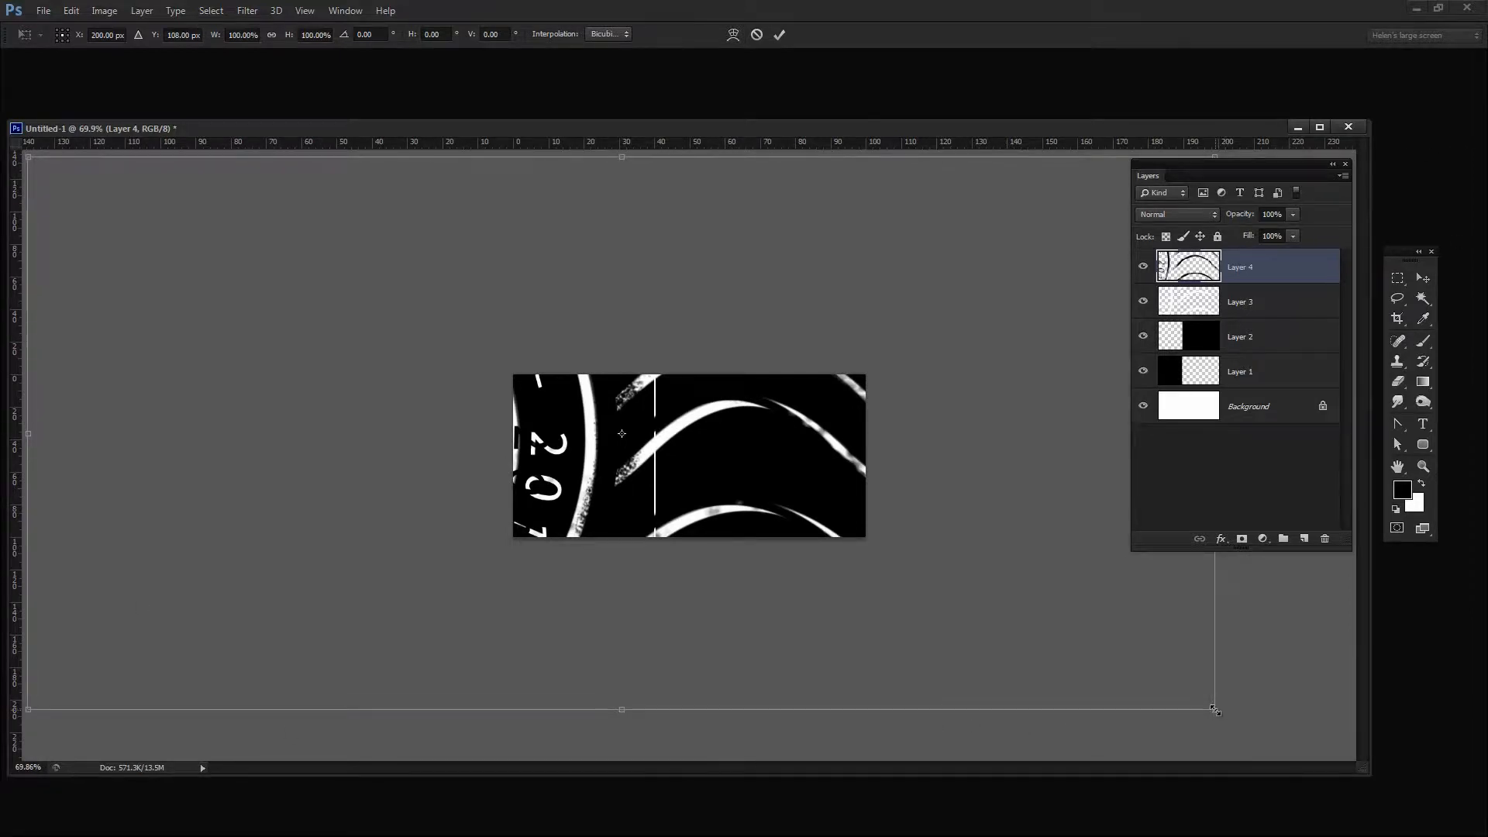
{"action": "left_click_drag", "start_coordinate": [1198, 705], "coordinate": [246, 275]}
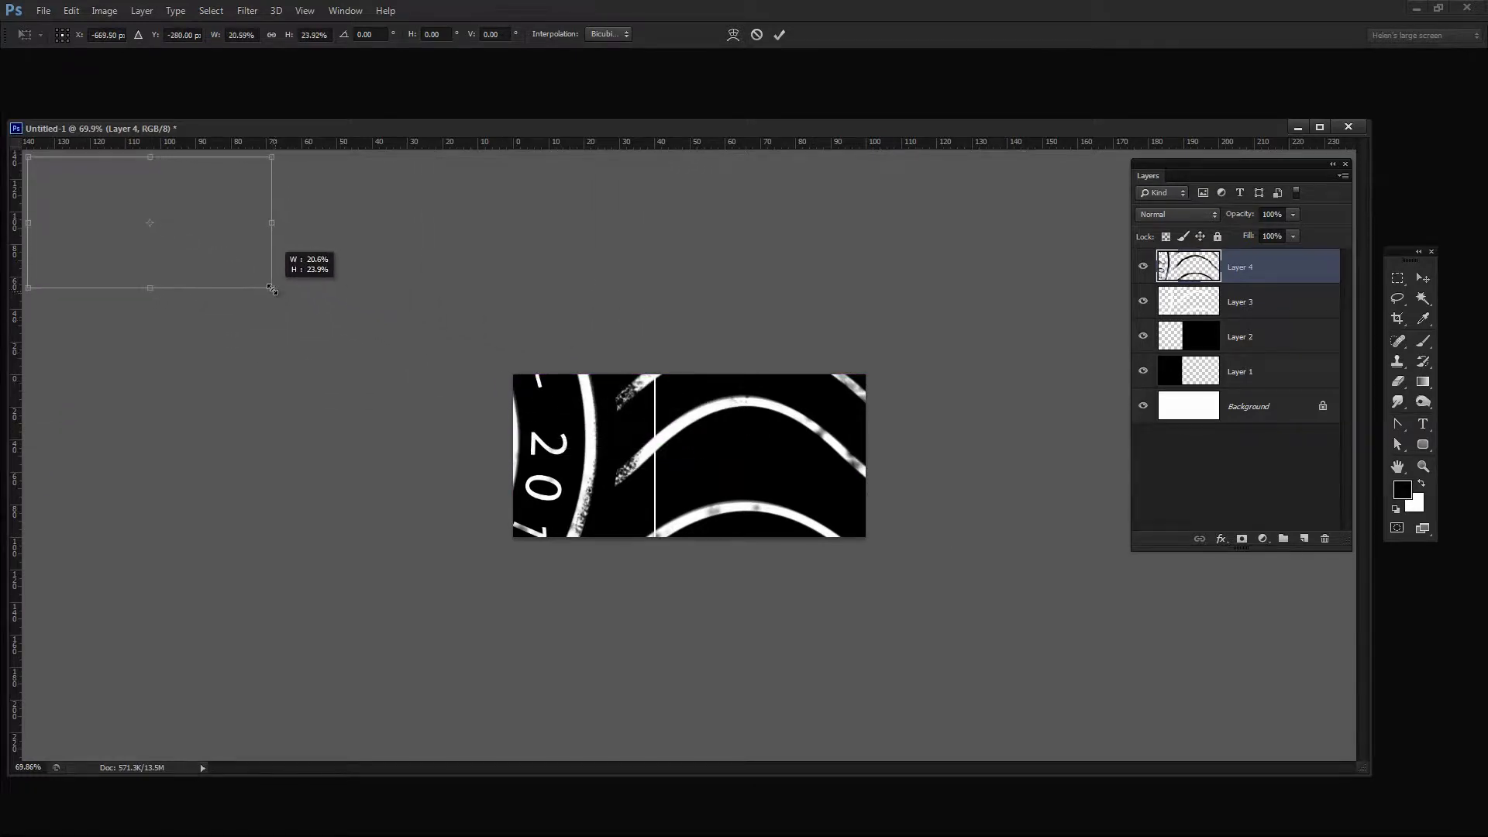
{"action": "left_click_drag", "start_coordinate": [245, 274], "coordinate": [136, 197]}
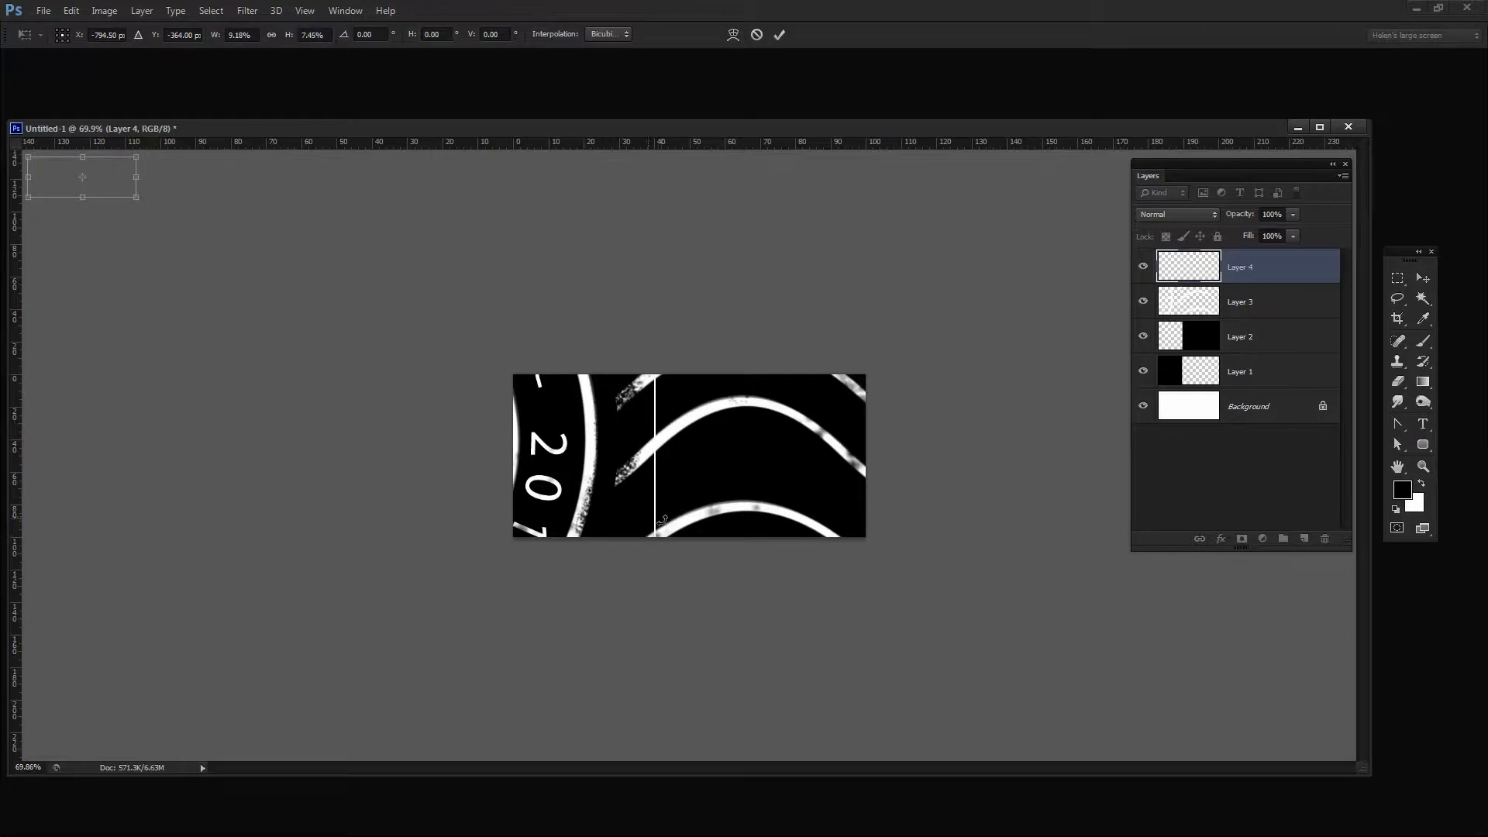
{"action": "left_click", "coordinate": [273, 35]}
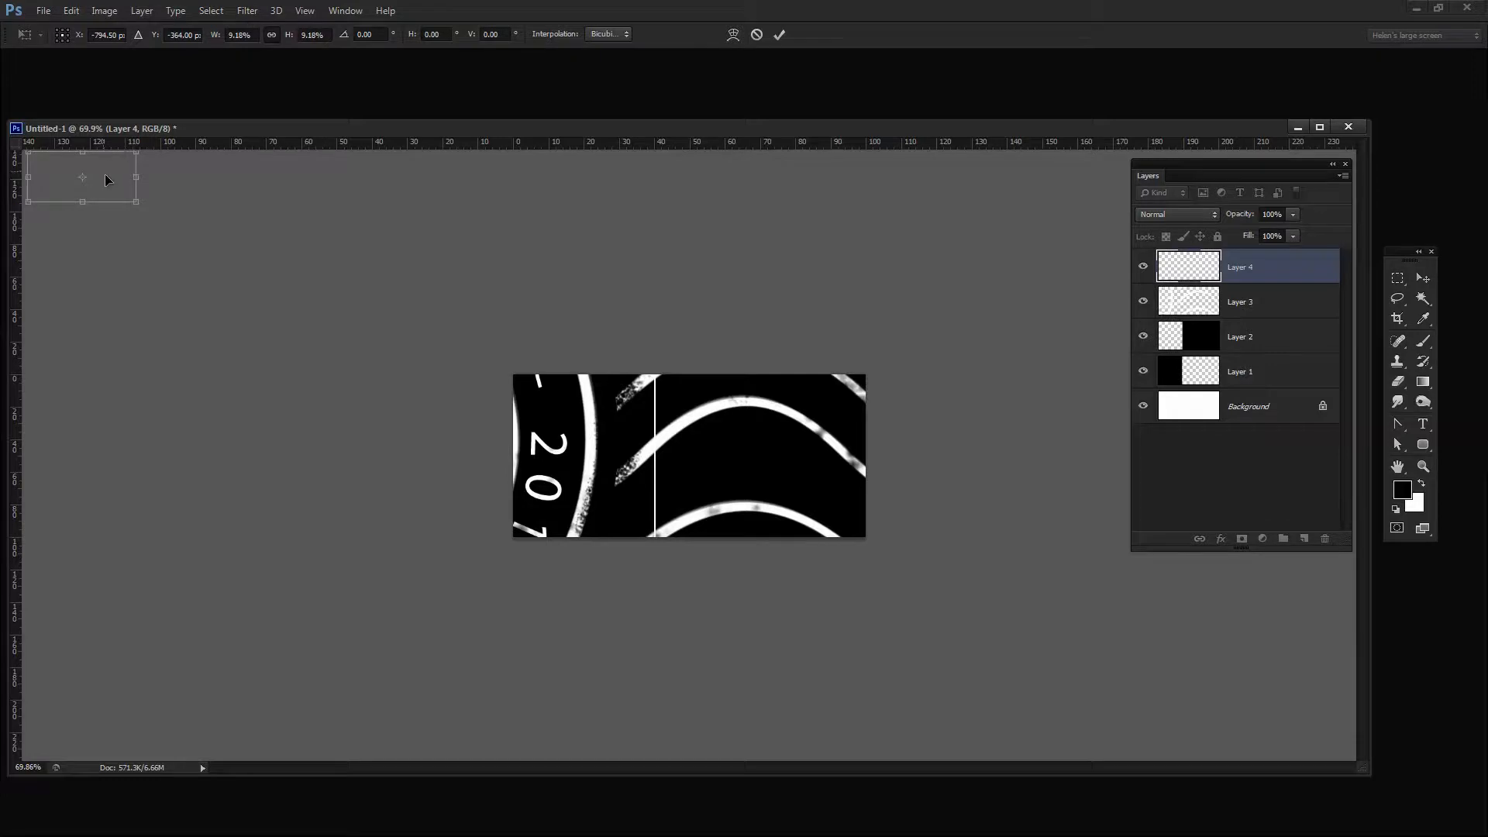
Move the small black stamp onto the template, commit the transform, hide it and select Layer 3
{"action": "left_click_drag", "start_coordinate": [108, 183], "coordinate": [696, 503]}
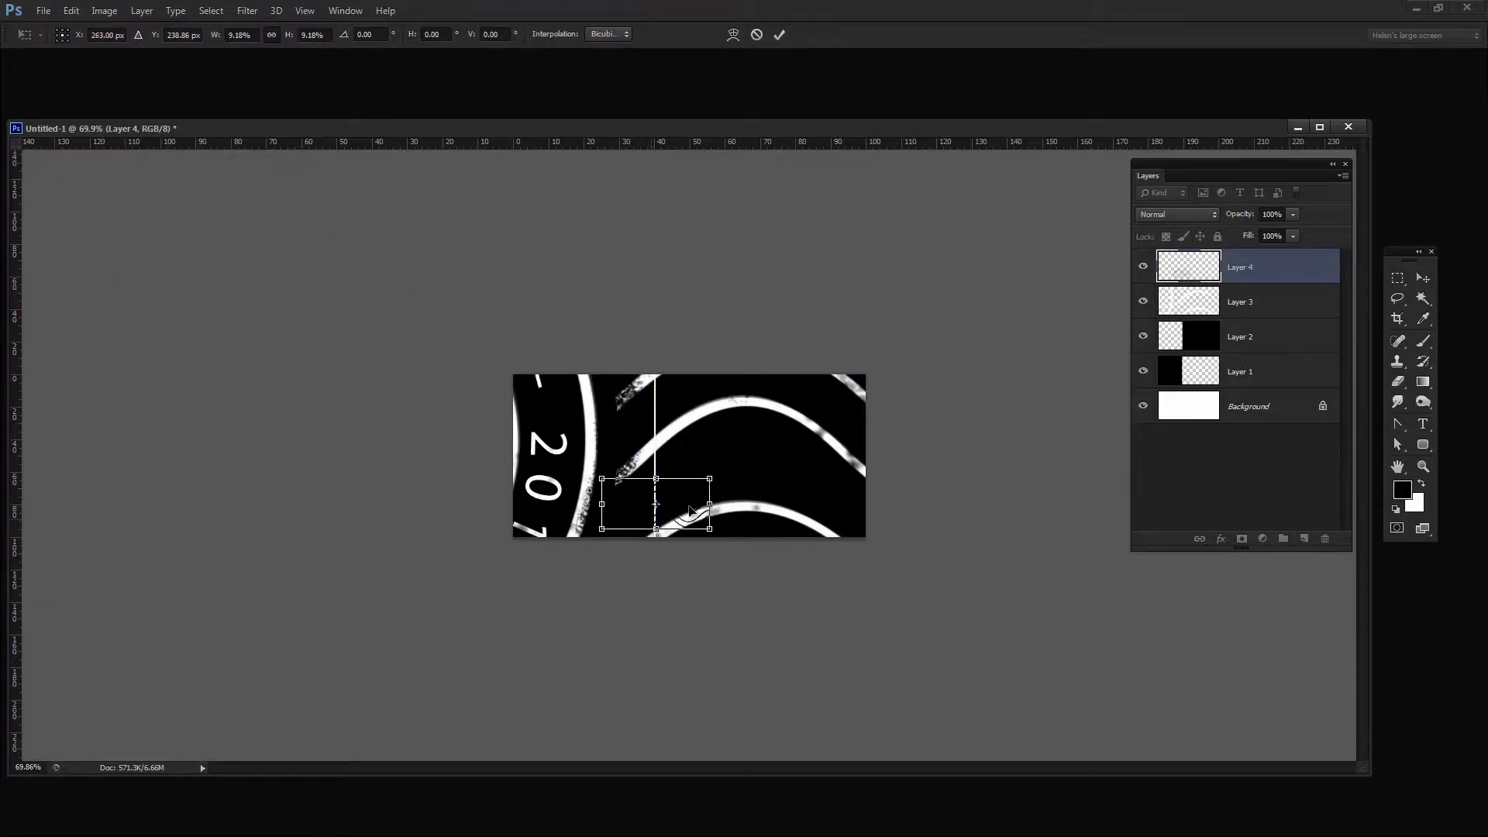
{"action": "left_click", "coordinate": [779, 34]}
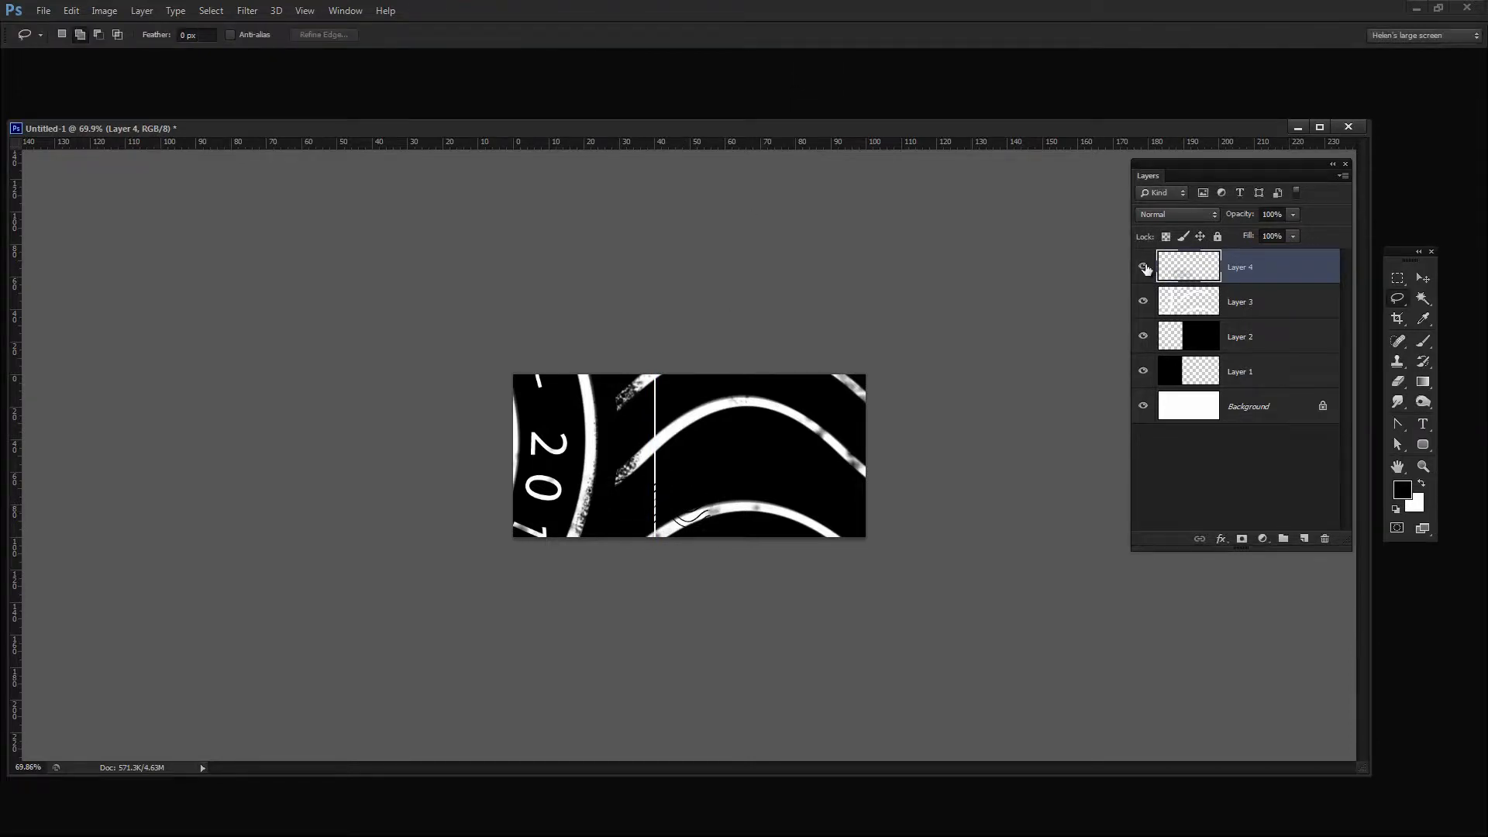
{"action": "left_click", "coordinate": [1145, 270]}
{"action": "left_click", "coordinate": [1197, 305]}
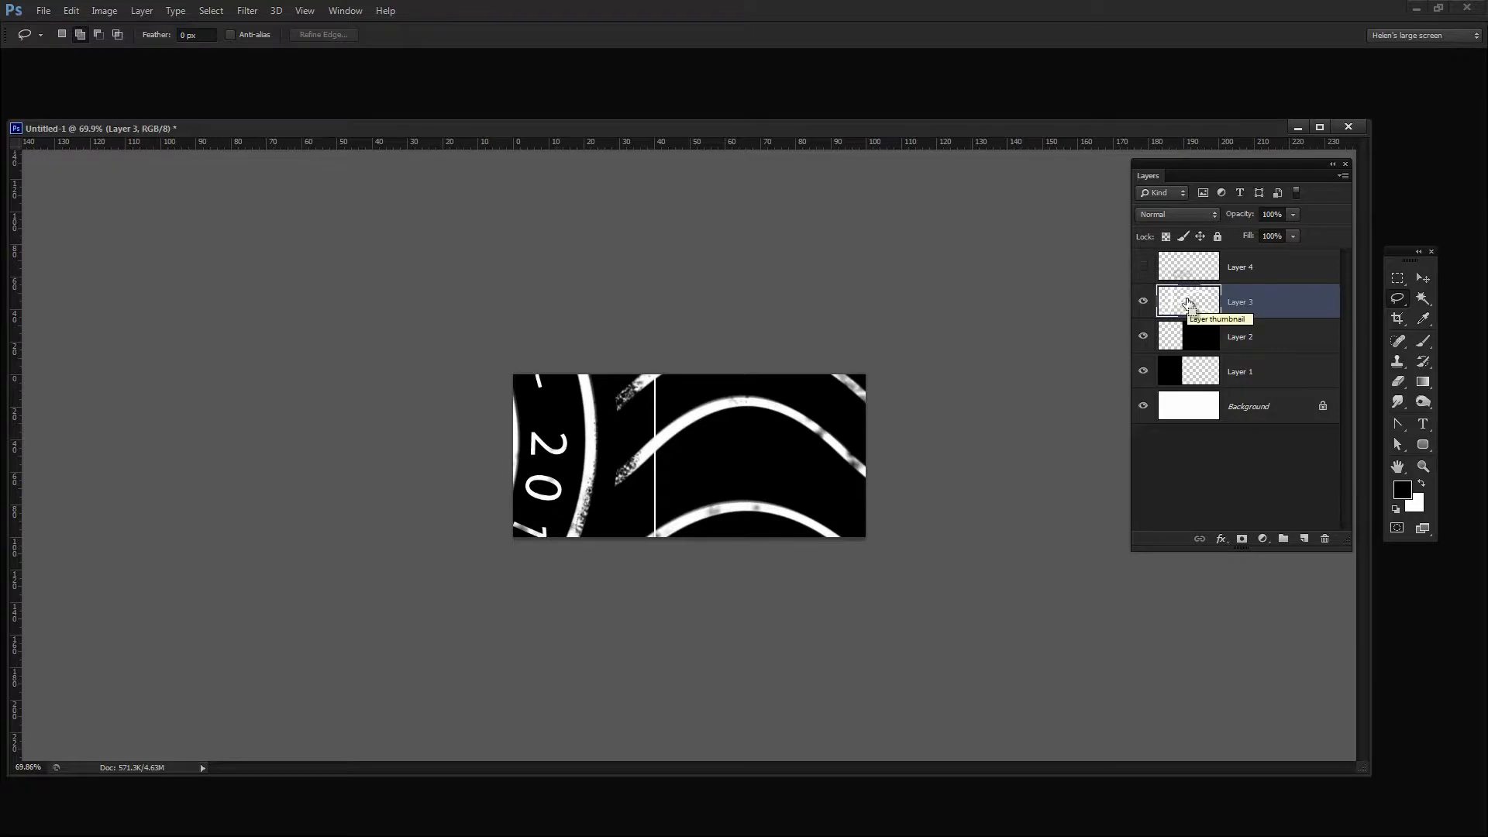
Free-transform Layer 3's white stamp small and proportional at the bottom over the gap, commit, and reshow Layer 4
{"action": "key", "text": "ctrl+t"}
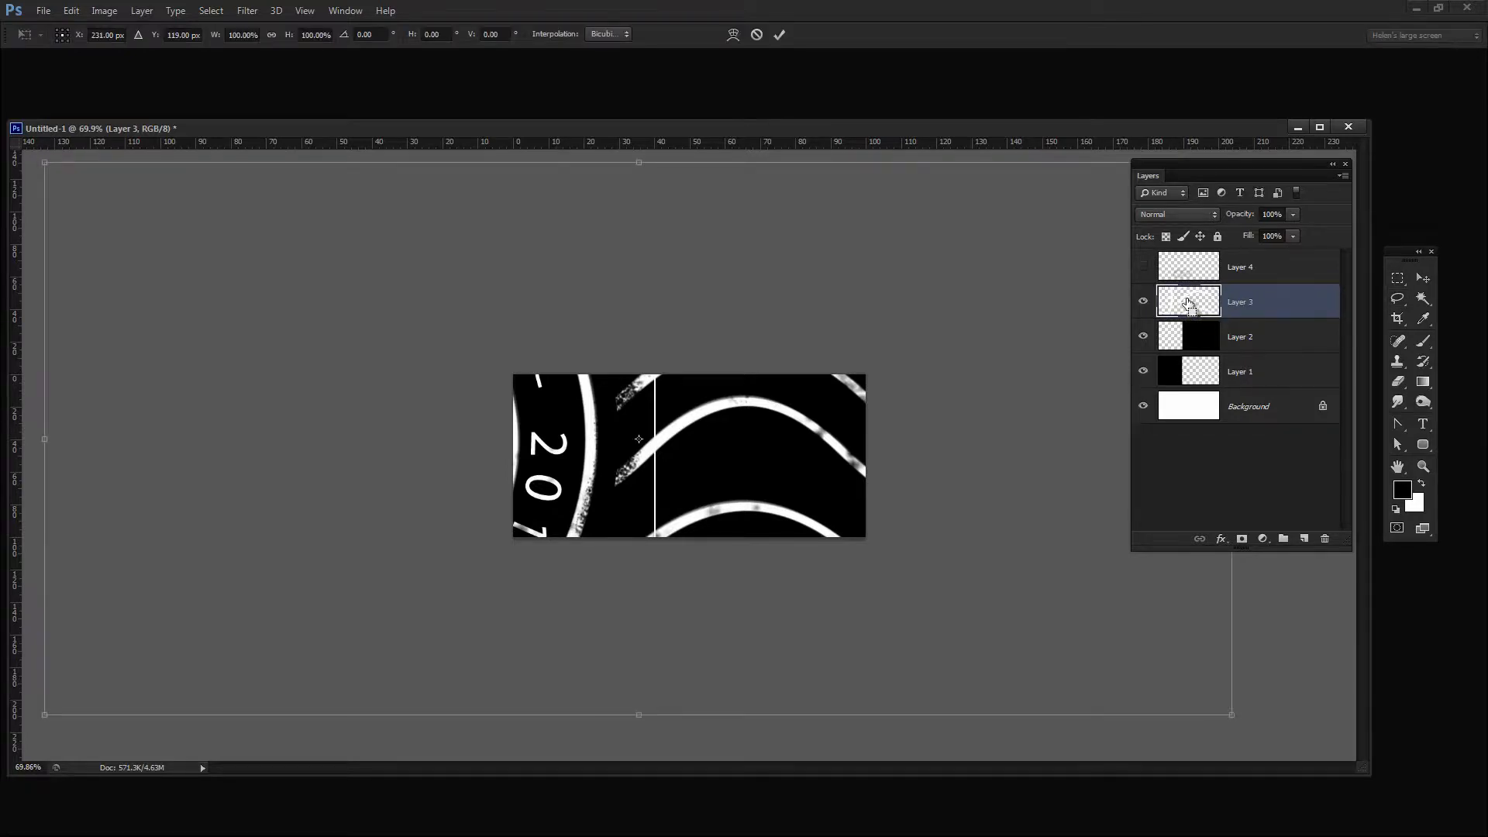
{"action": "key", "text": "ctrl+0"}
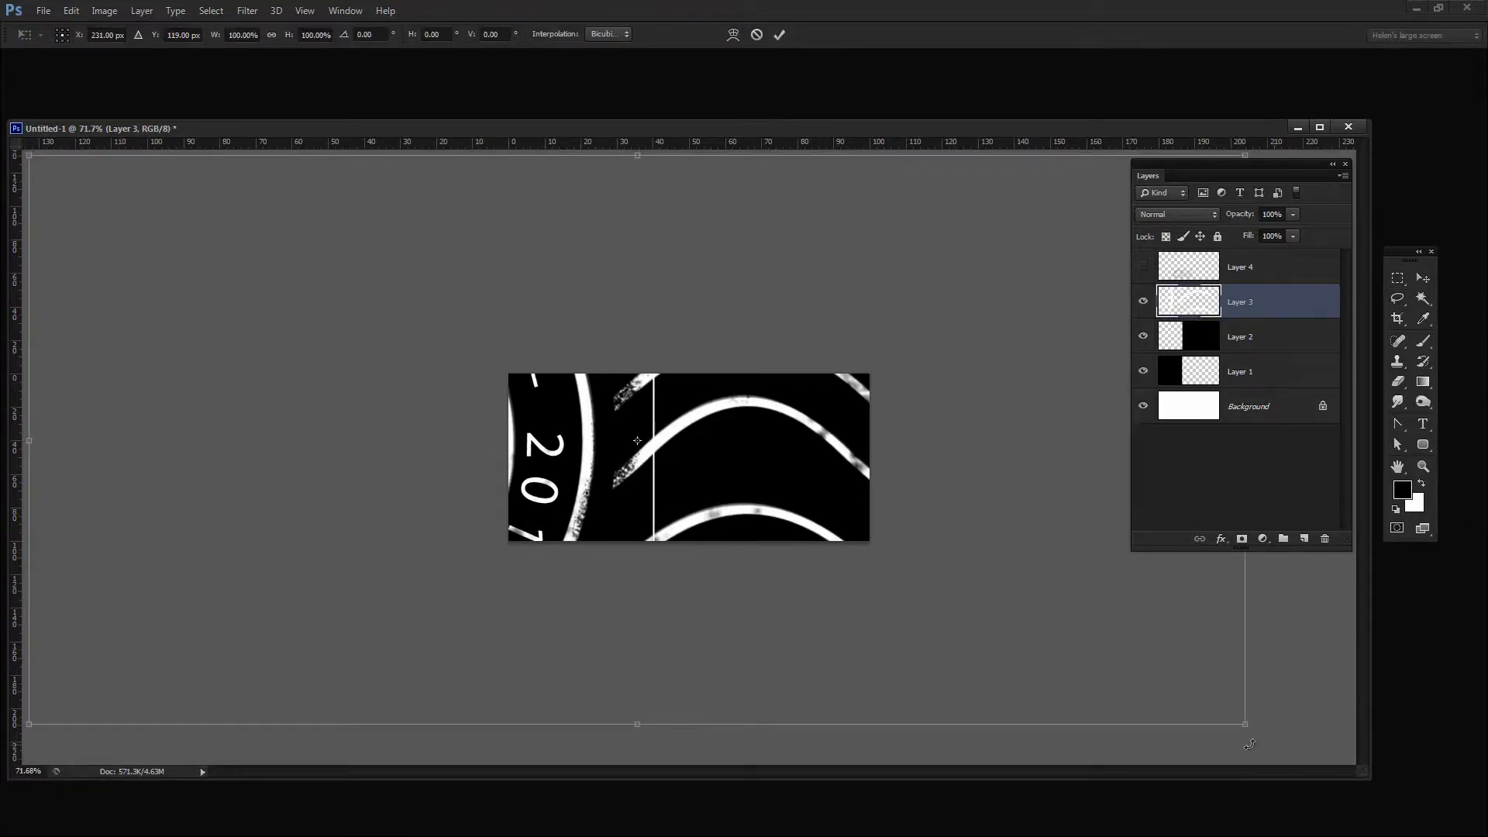
{"action": "mouse_move", "coordinate": [1197, 695]}
{"action": "left_mouse_down"}
{"action": "mouse_move", "coordinate": [130, 208]}
{"action": "mouse_move", "coordinate": [696, 520]}
{"action": "left_mouse_up"}
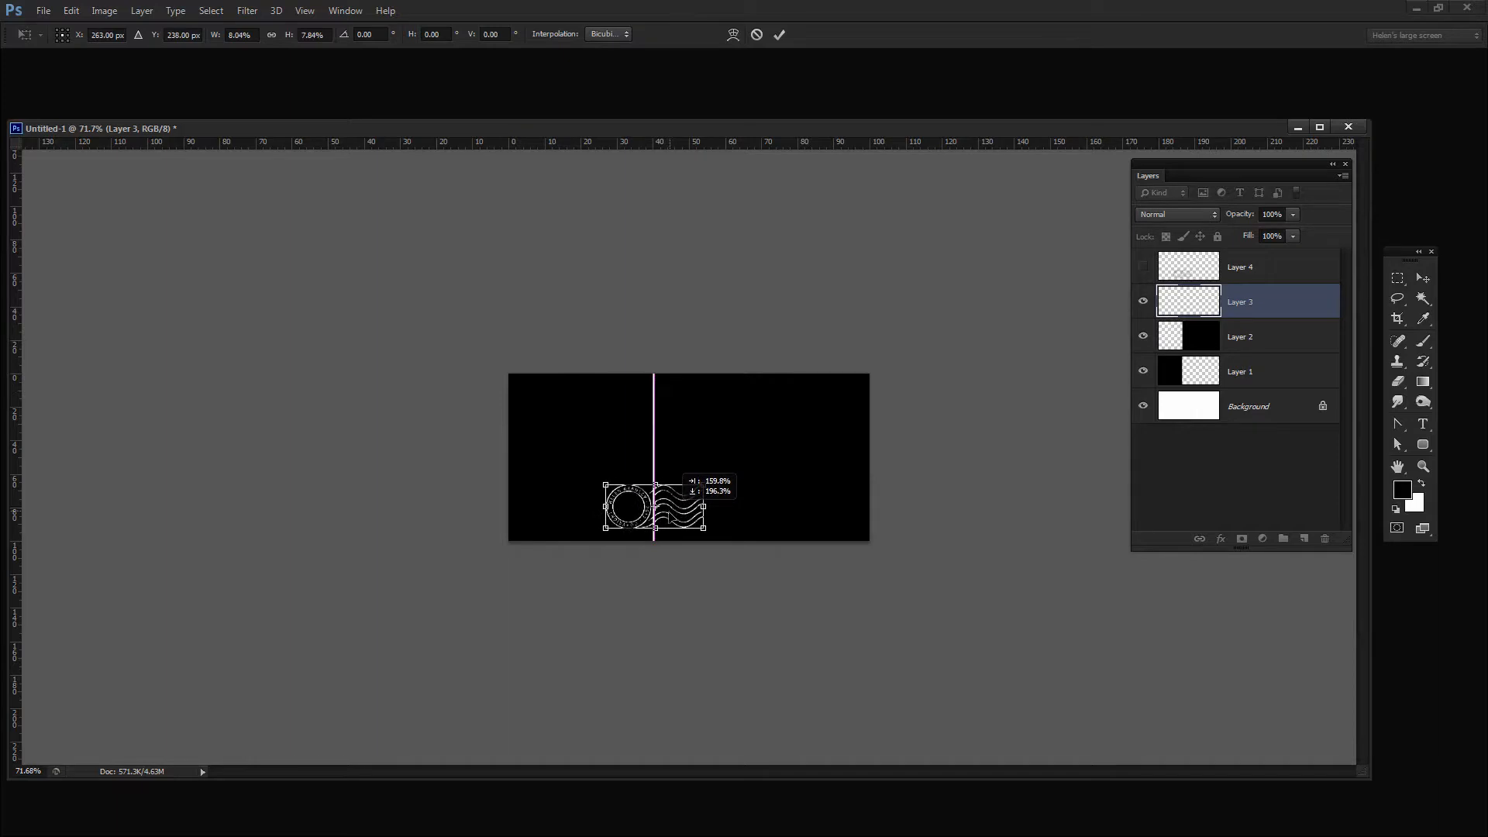
{"action": "left_click_drag", "start_coordinate": [667, 503], "coordinate": [665, 508]}
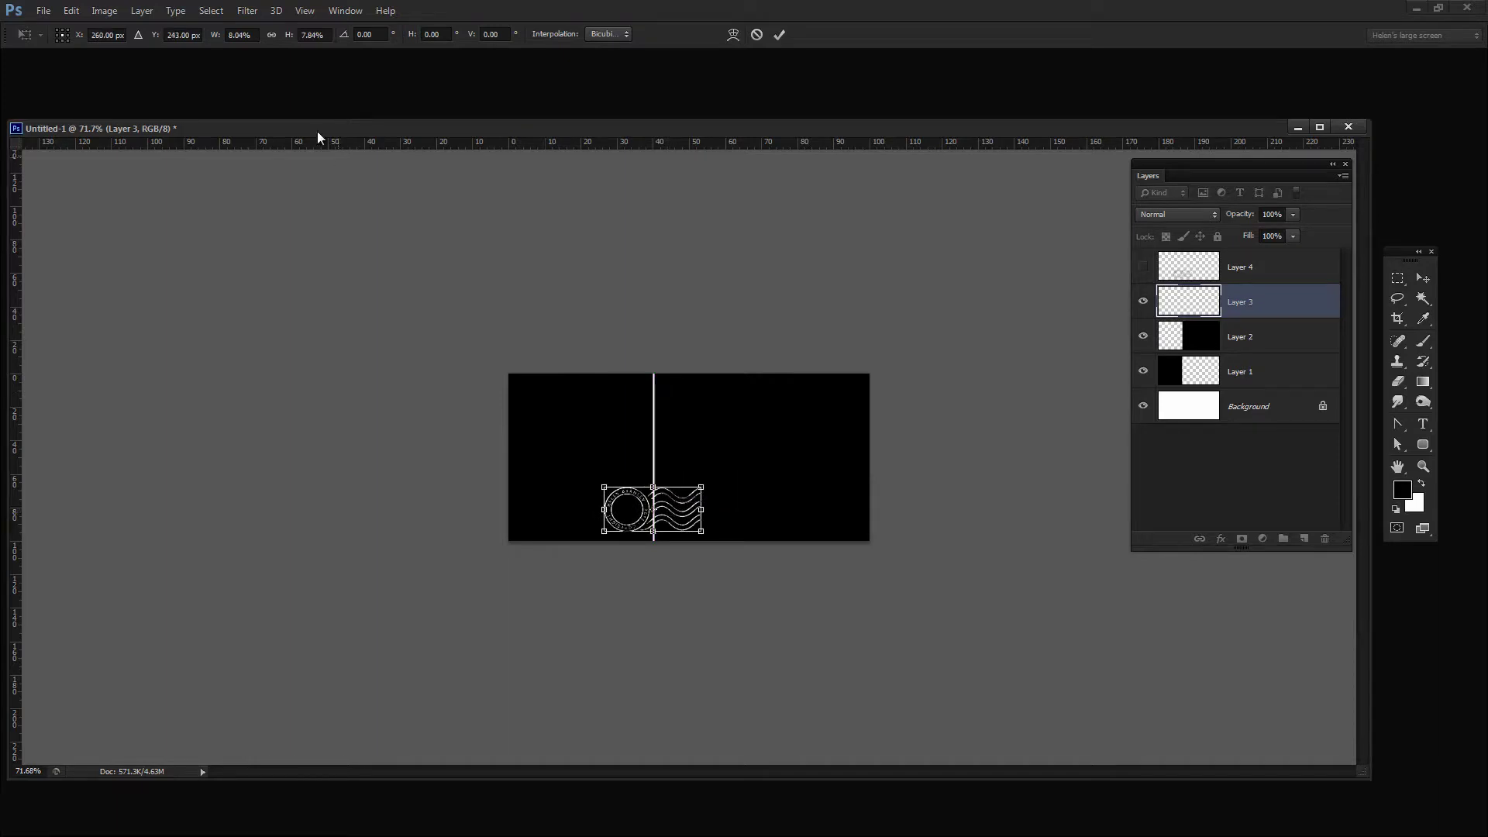
{"action": "left_click", "coordinate": [272, 36]}
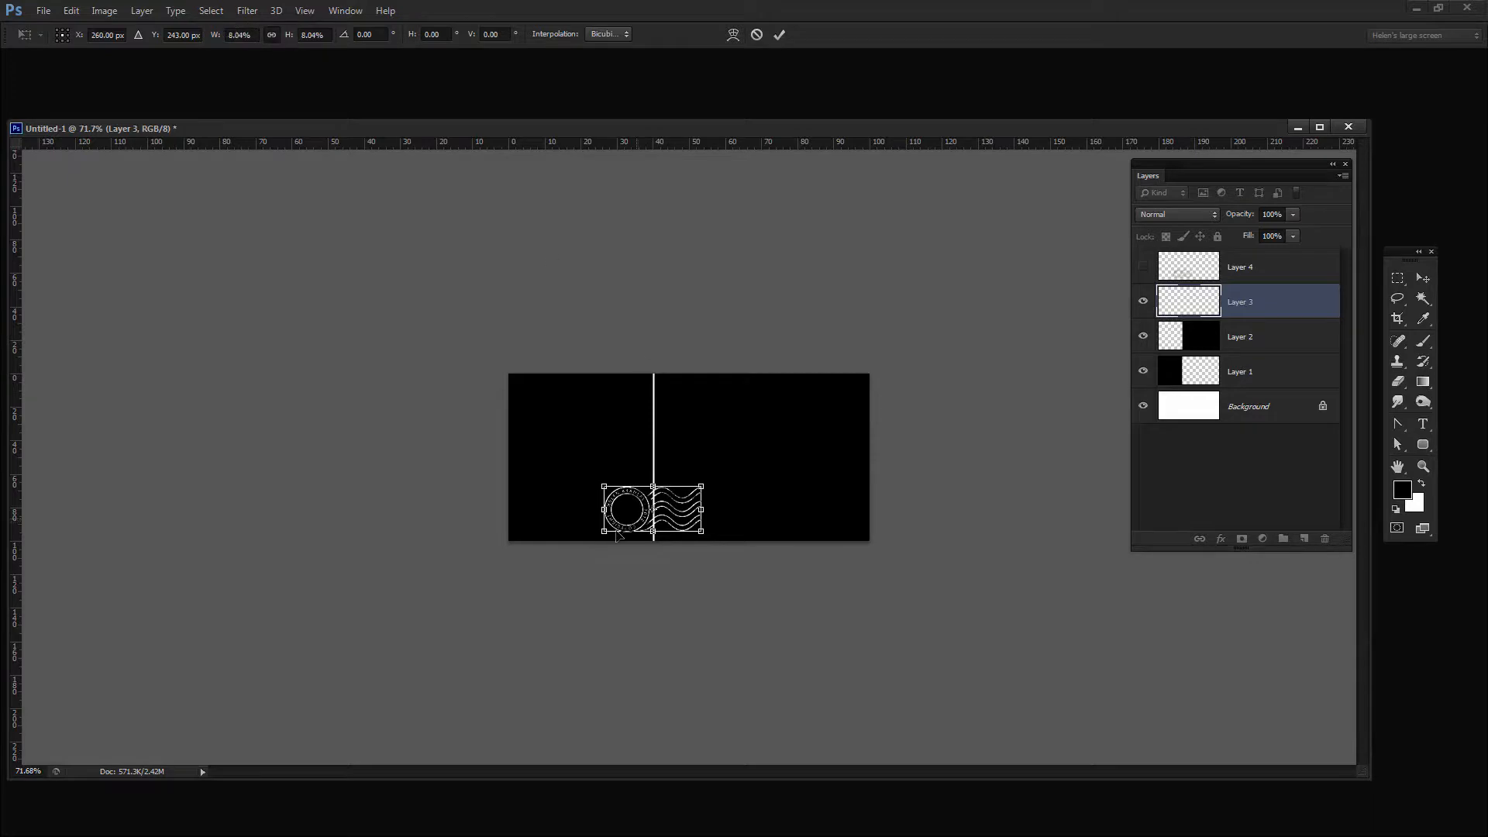
{"action": "left_click", "coordinate": [779, 35]}
{"action": "left_click", "coordinate": [1141, 266]}
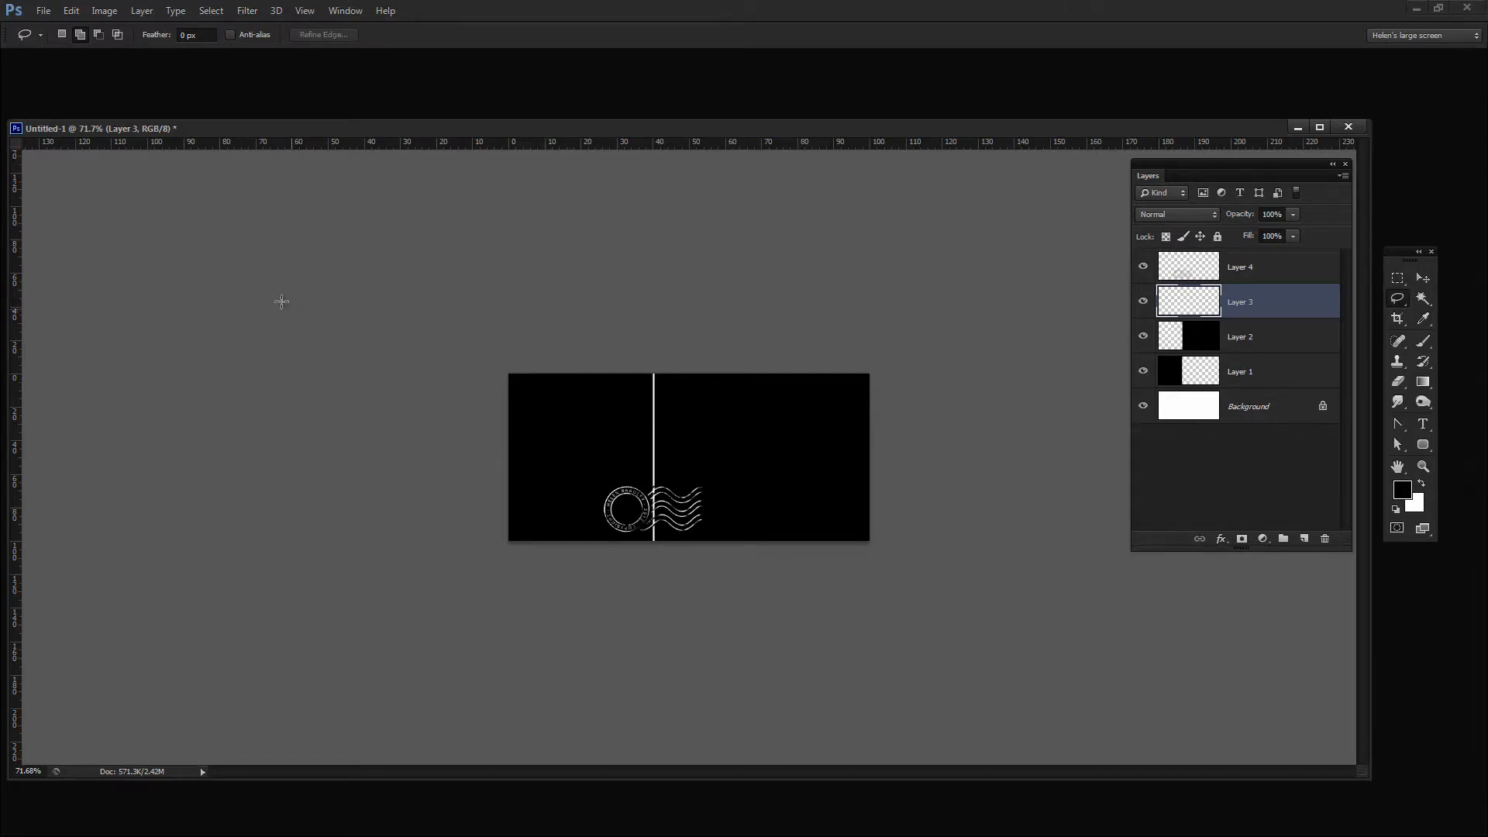
Zoom to 300% on the white copyright stamp across the gap to inspect it
{"action": "left_click", "coordinate": [43, 11]}
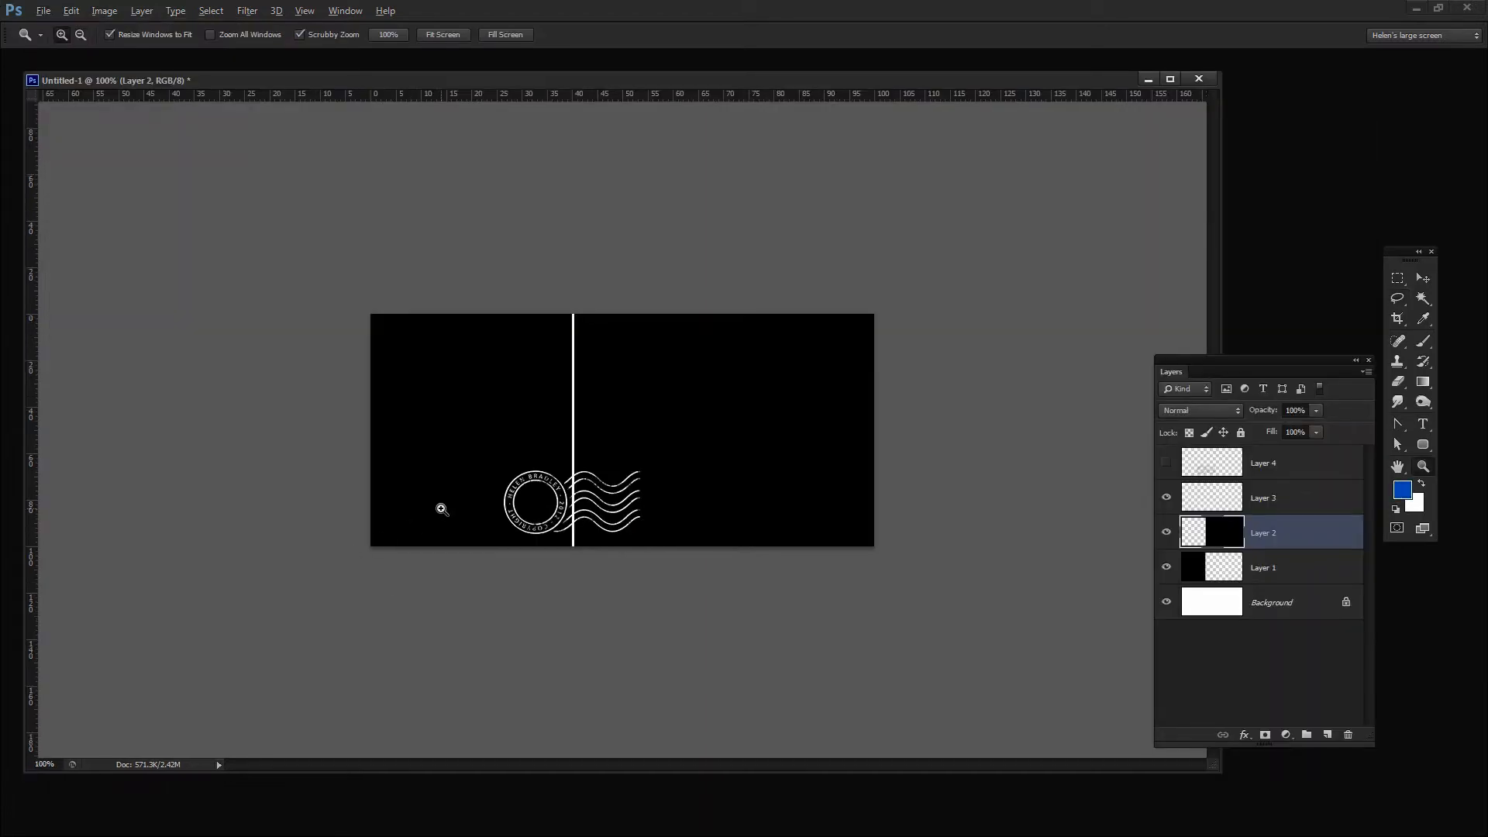
{"action": "left_click", "coordinate": [441, 507]}
{"action": "left_click", "coordinate": [421, 493]}
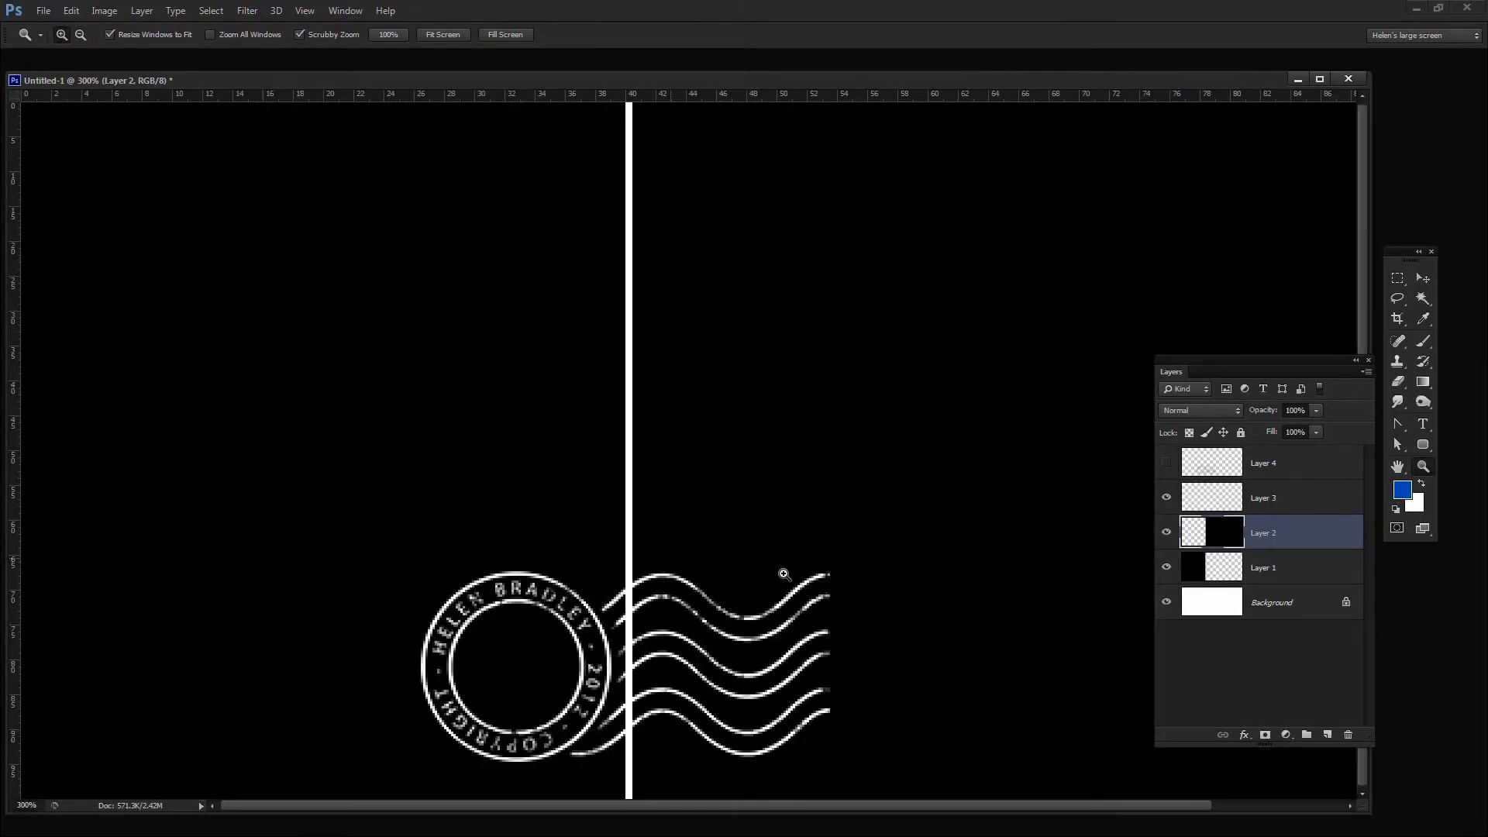